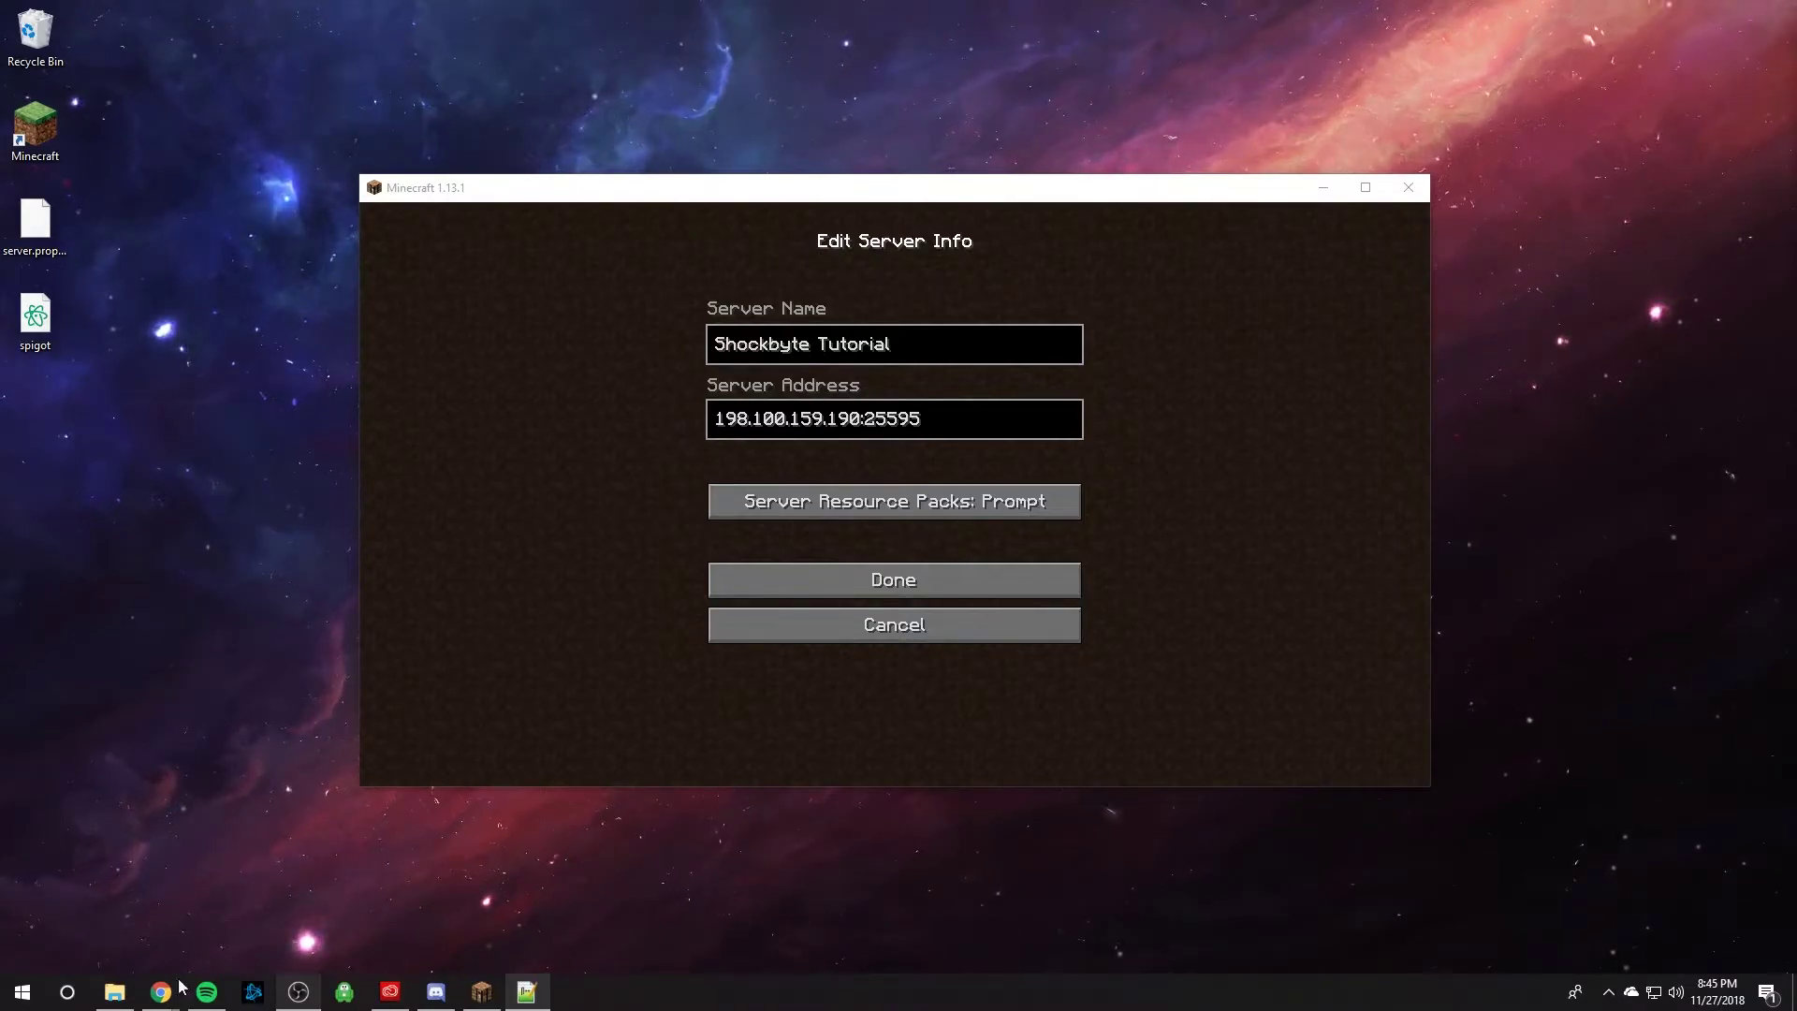
Copy the server address 198.100.159.190:25595 from the Multicraft server page.
mouse_move(166, 990)
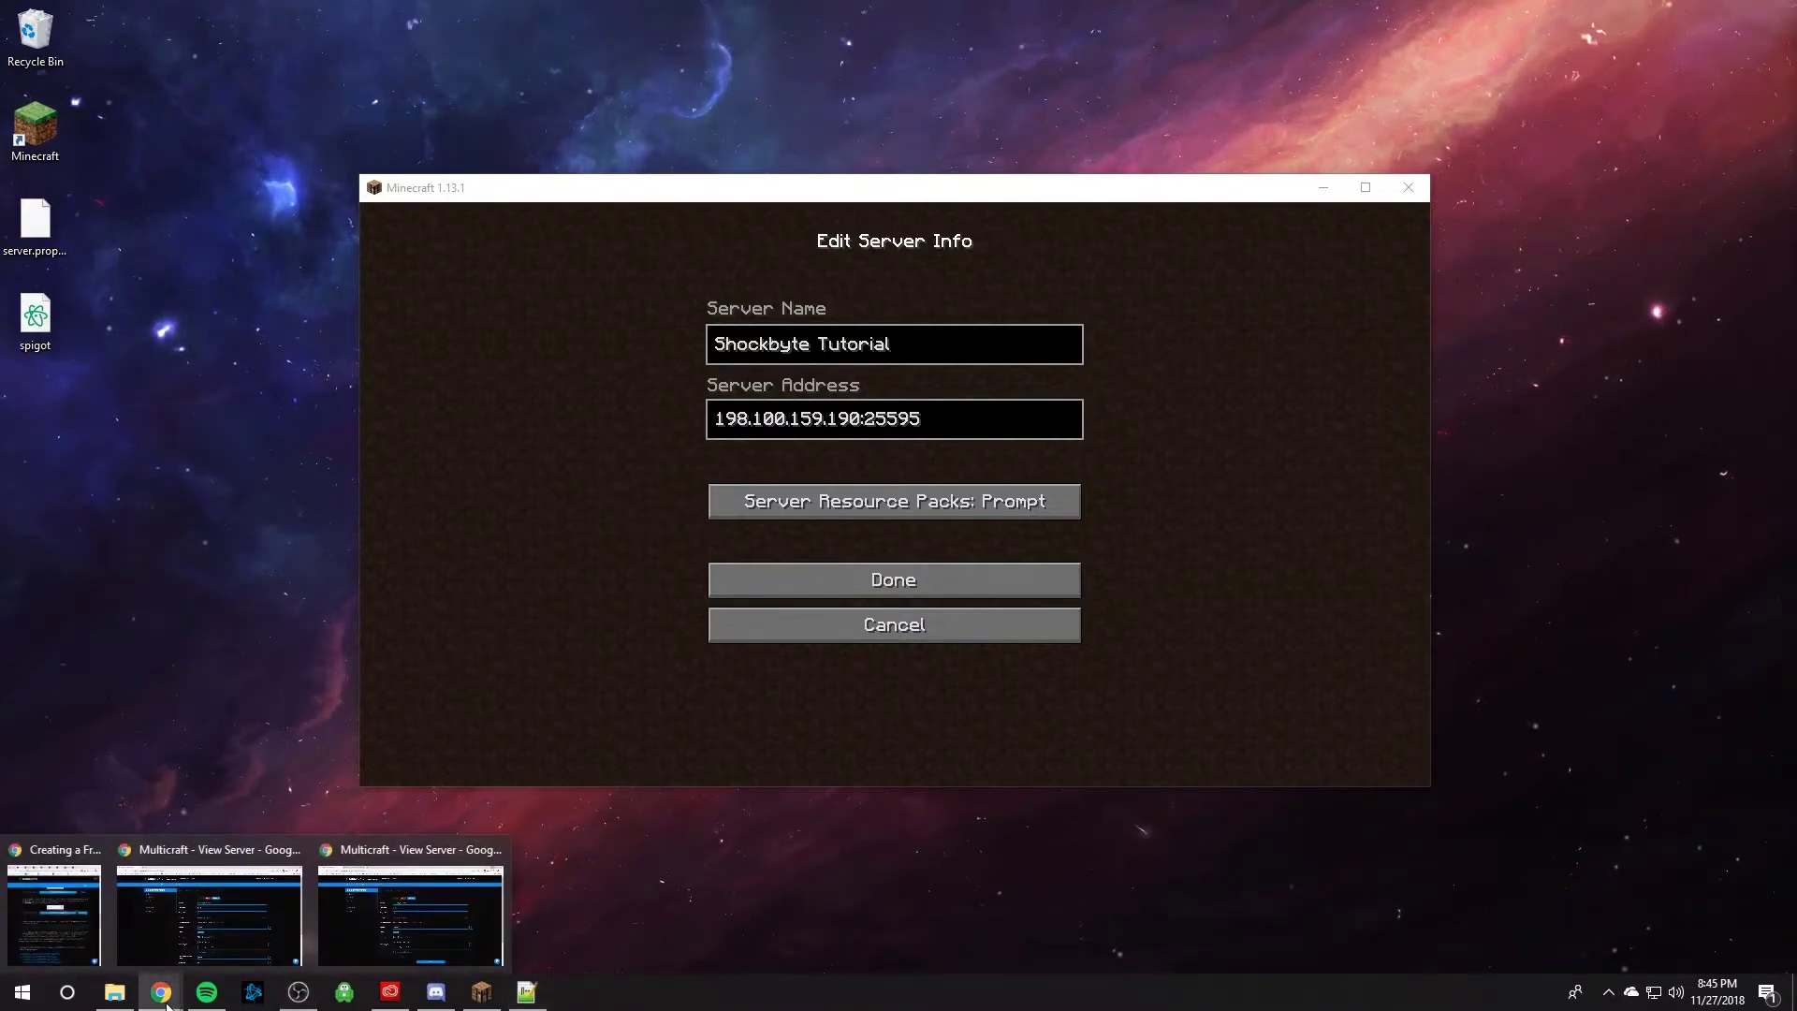
click(418, 935)
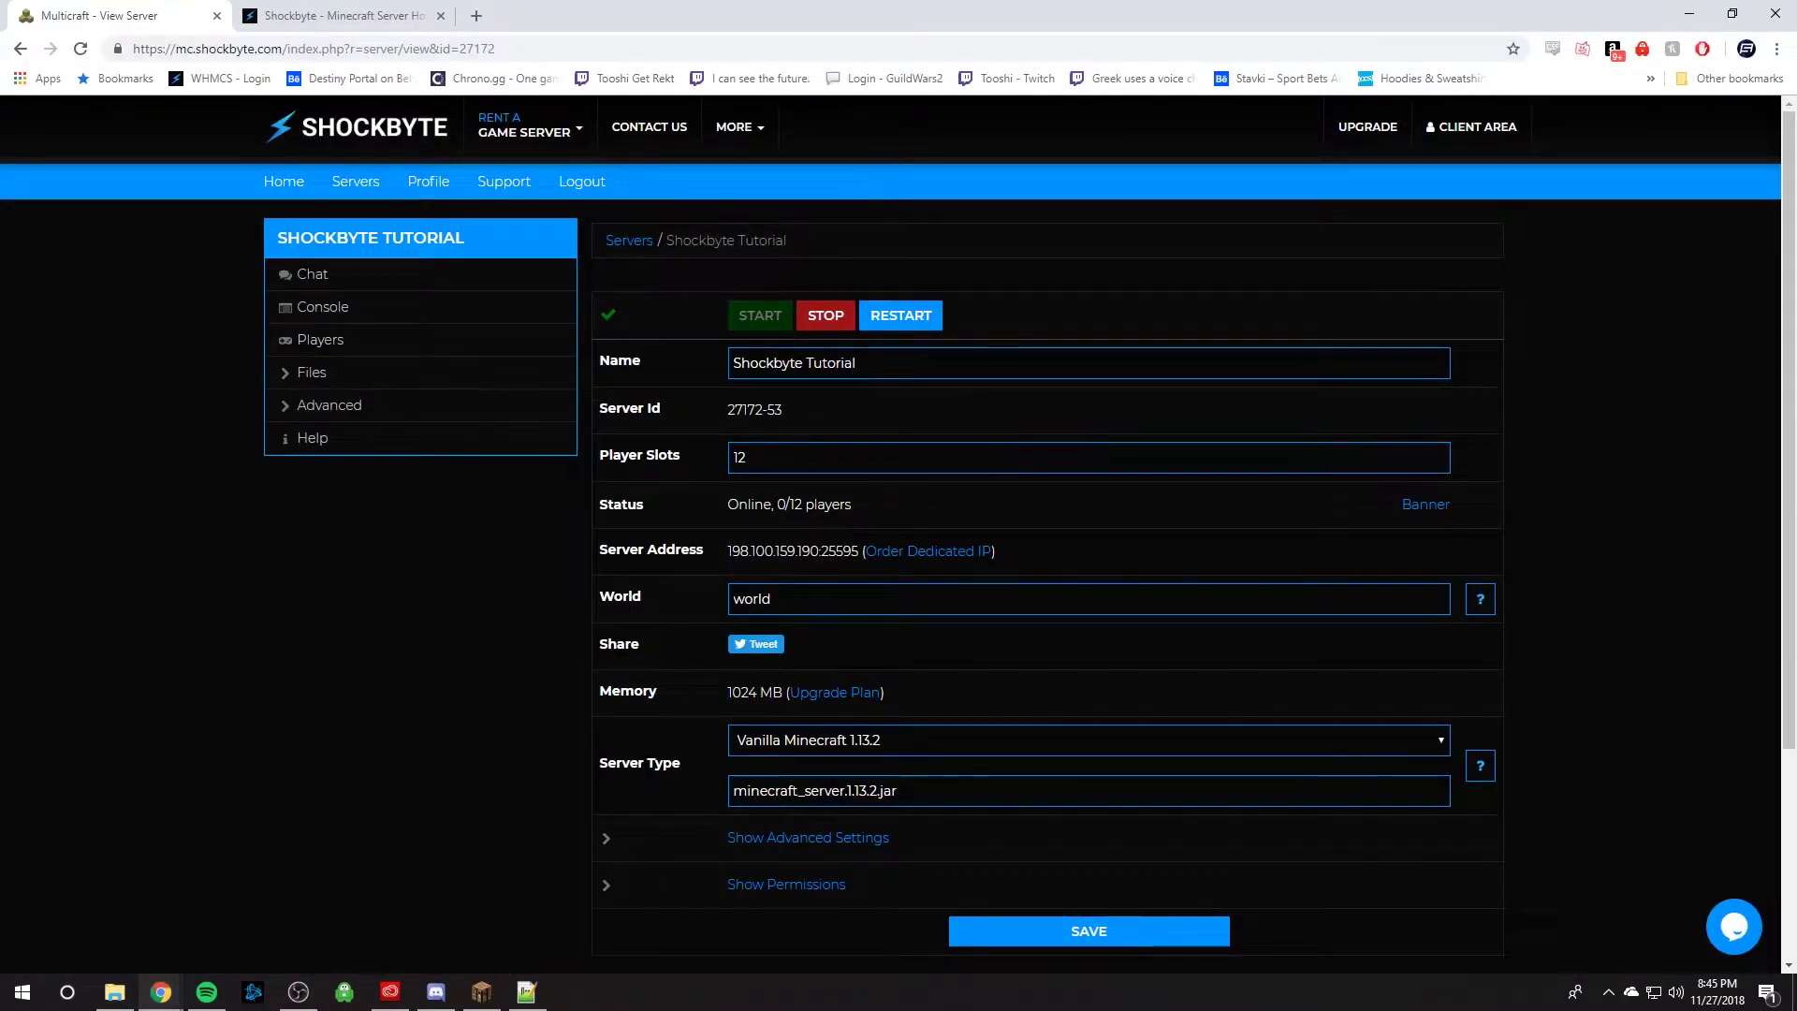
drag(859, 552, 728, 552)
right_click(738, 553)
click(760, 572)
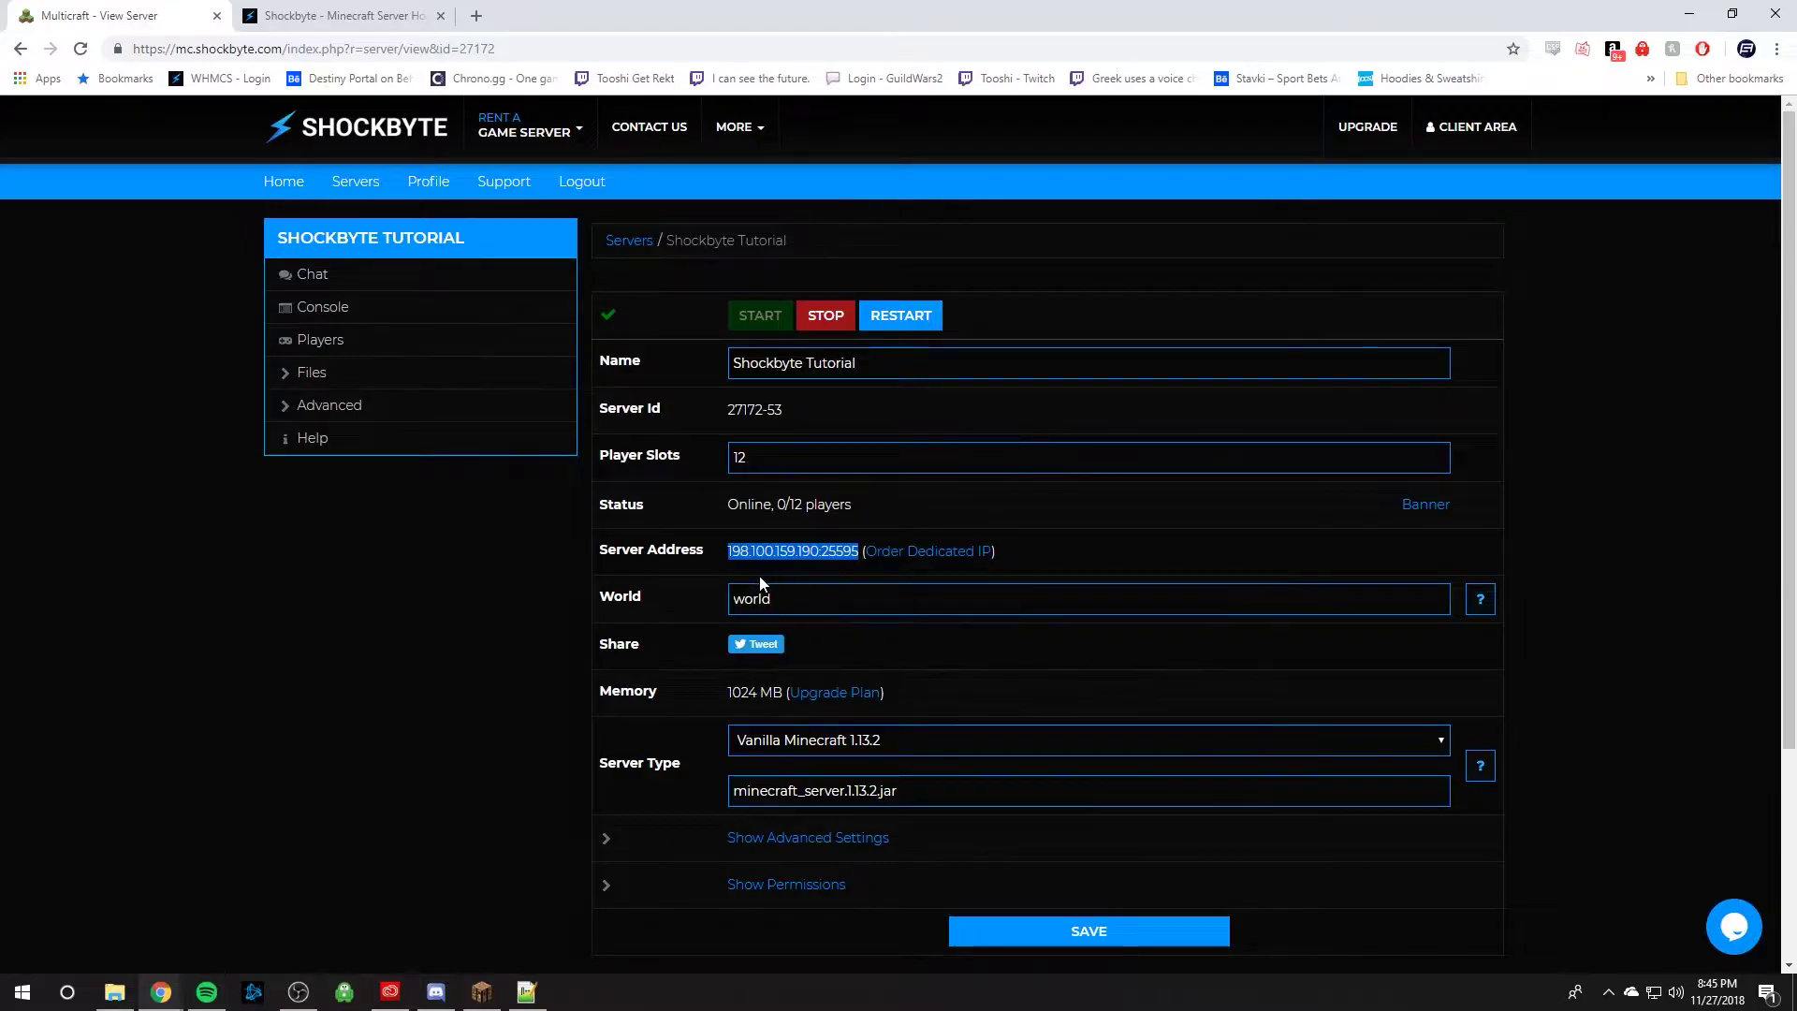
click(530, 587)
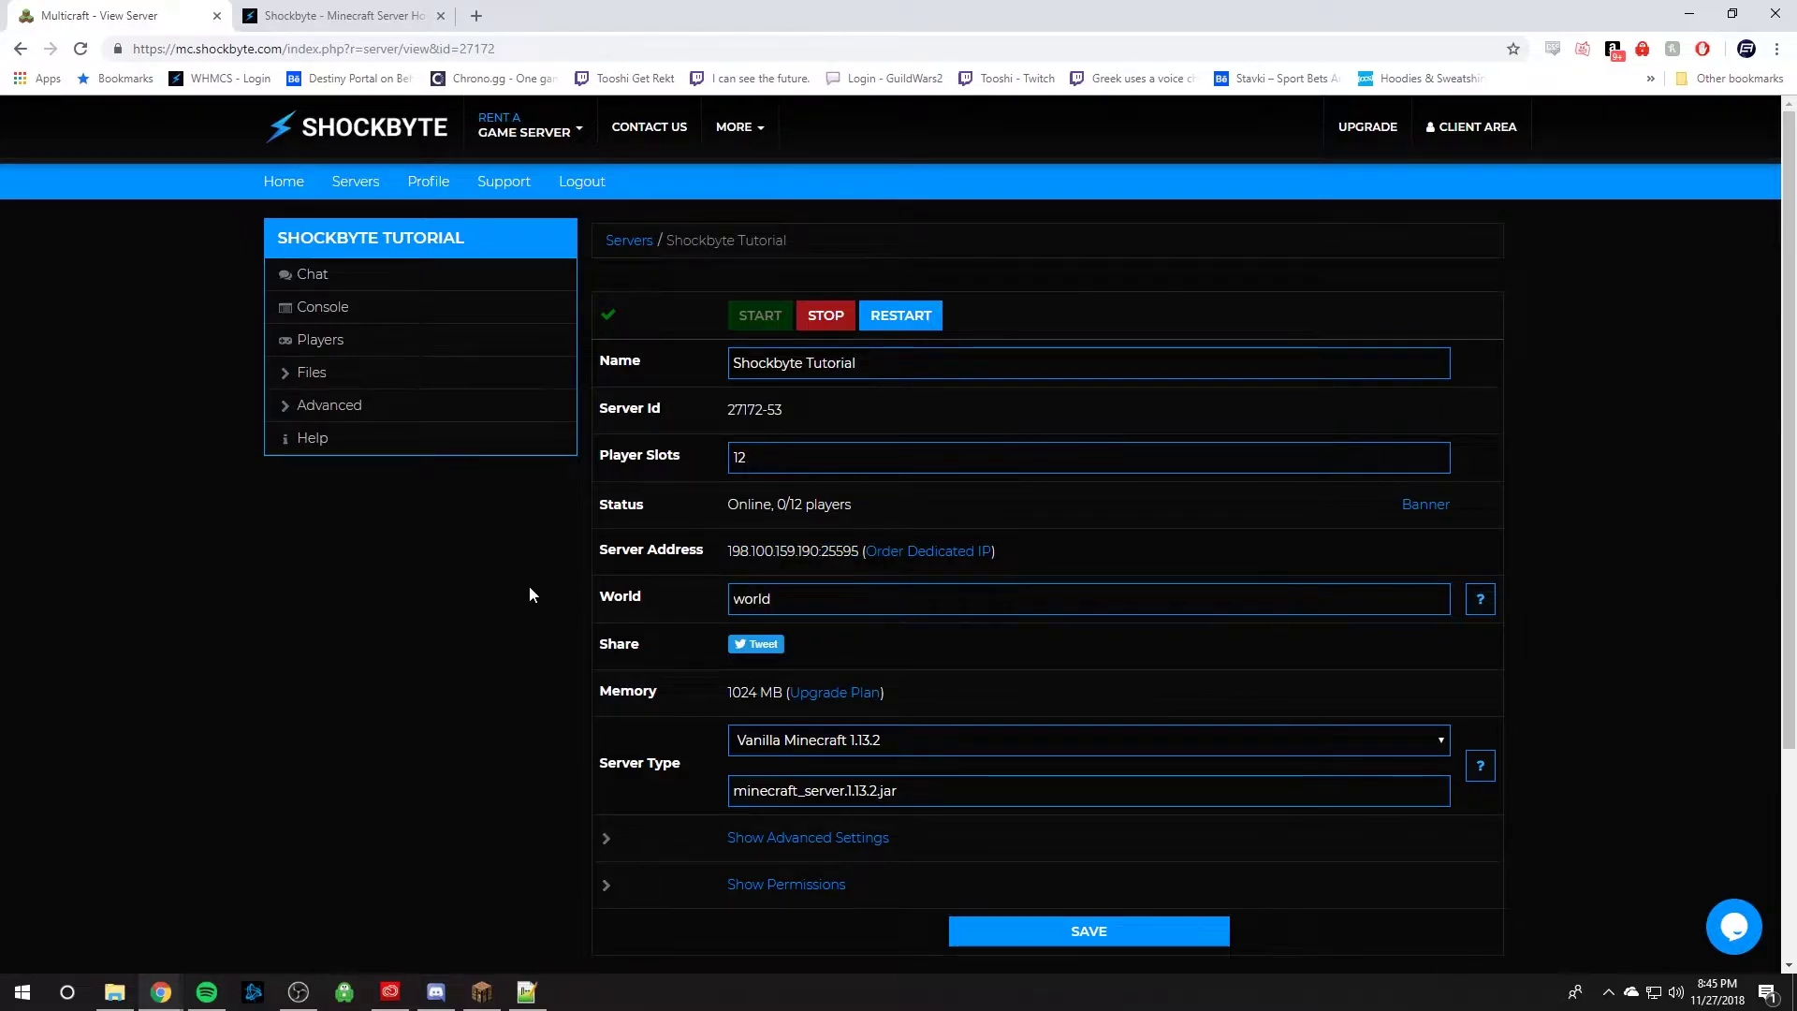
Go to Shockbyte's Subdomain Creator page from the homepage's More menu.
click(342, 15)
mouse_move(936, 128)
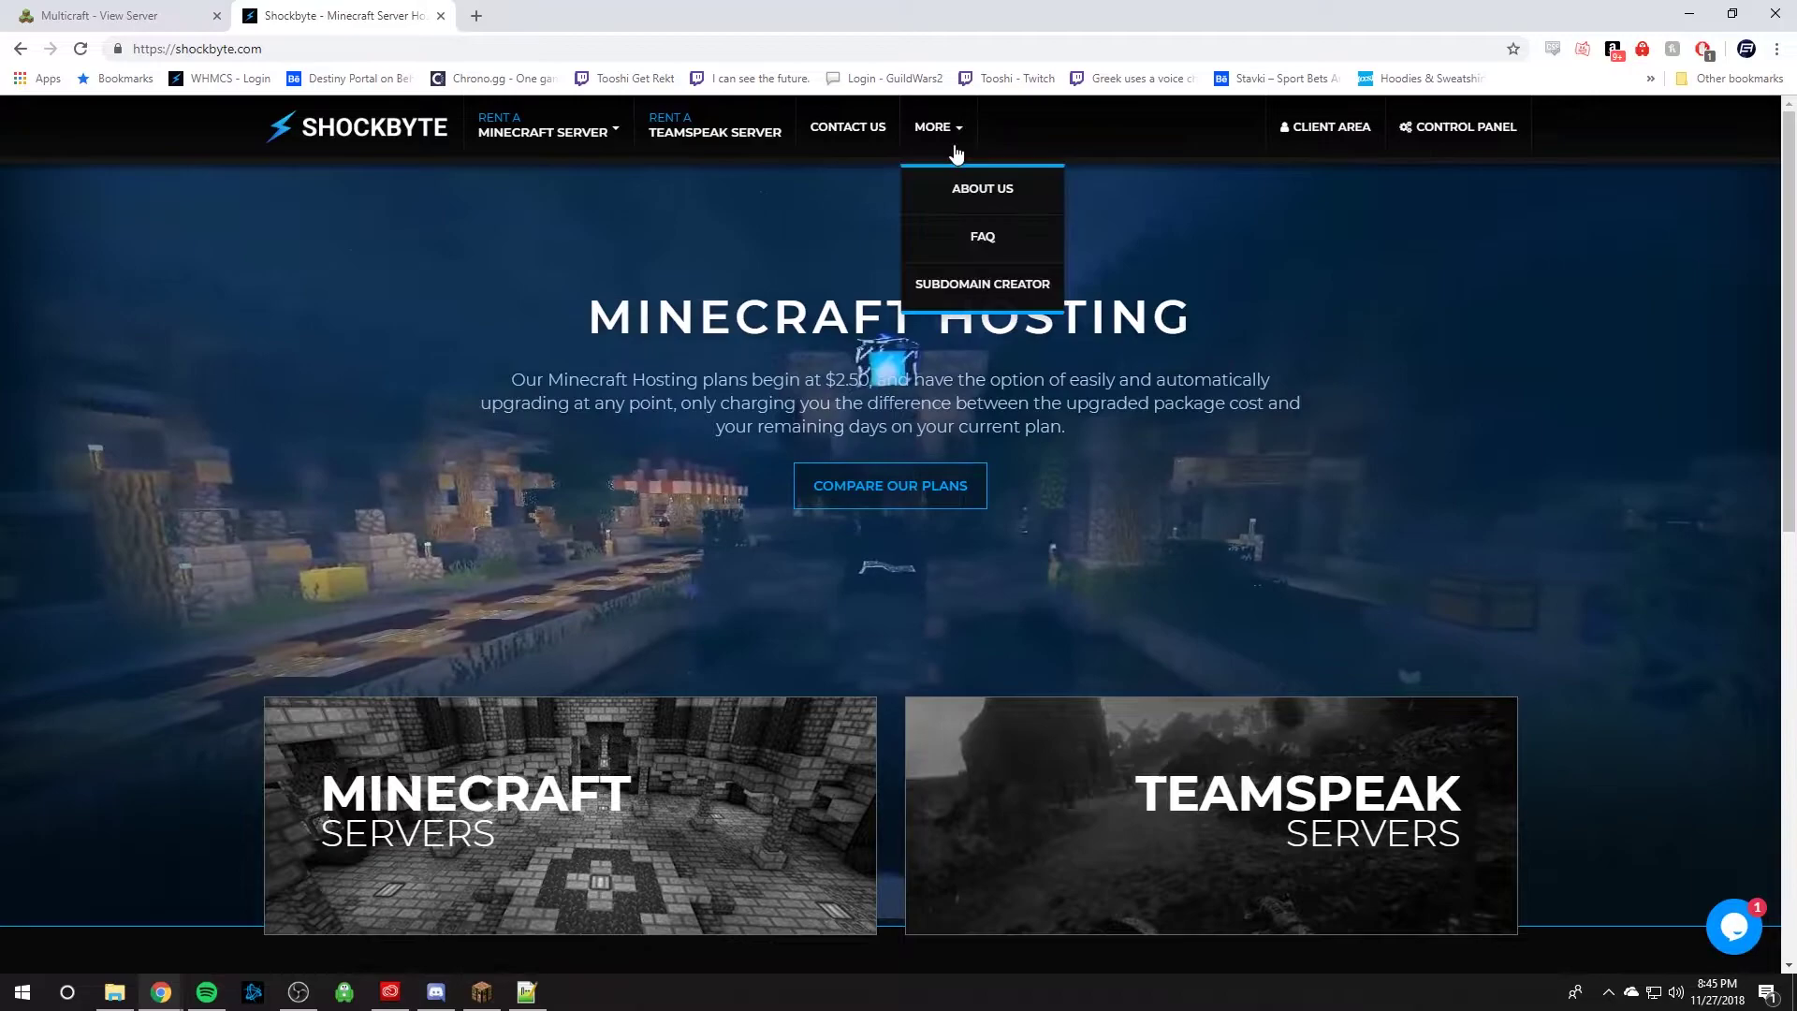
click(990, 290)
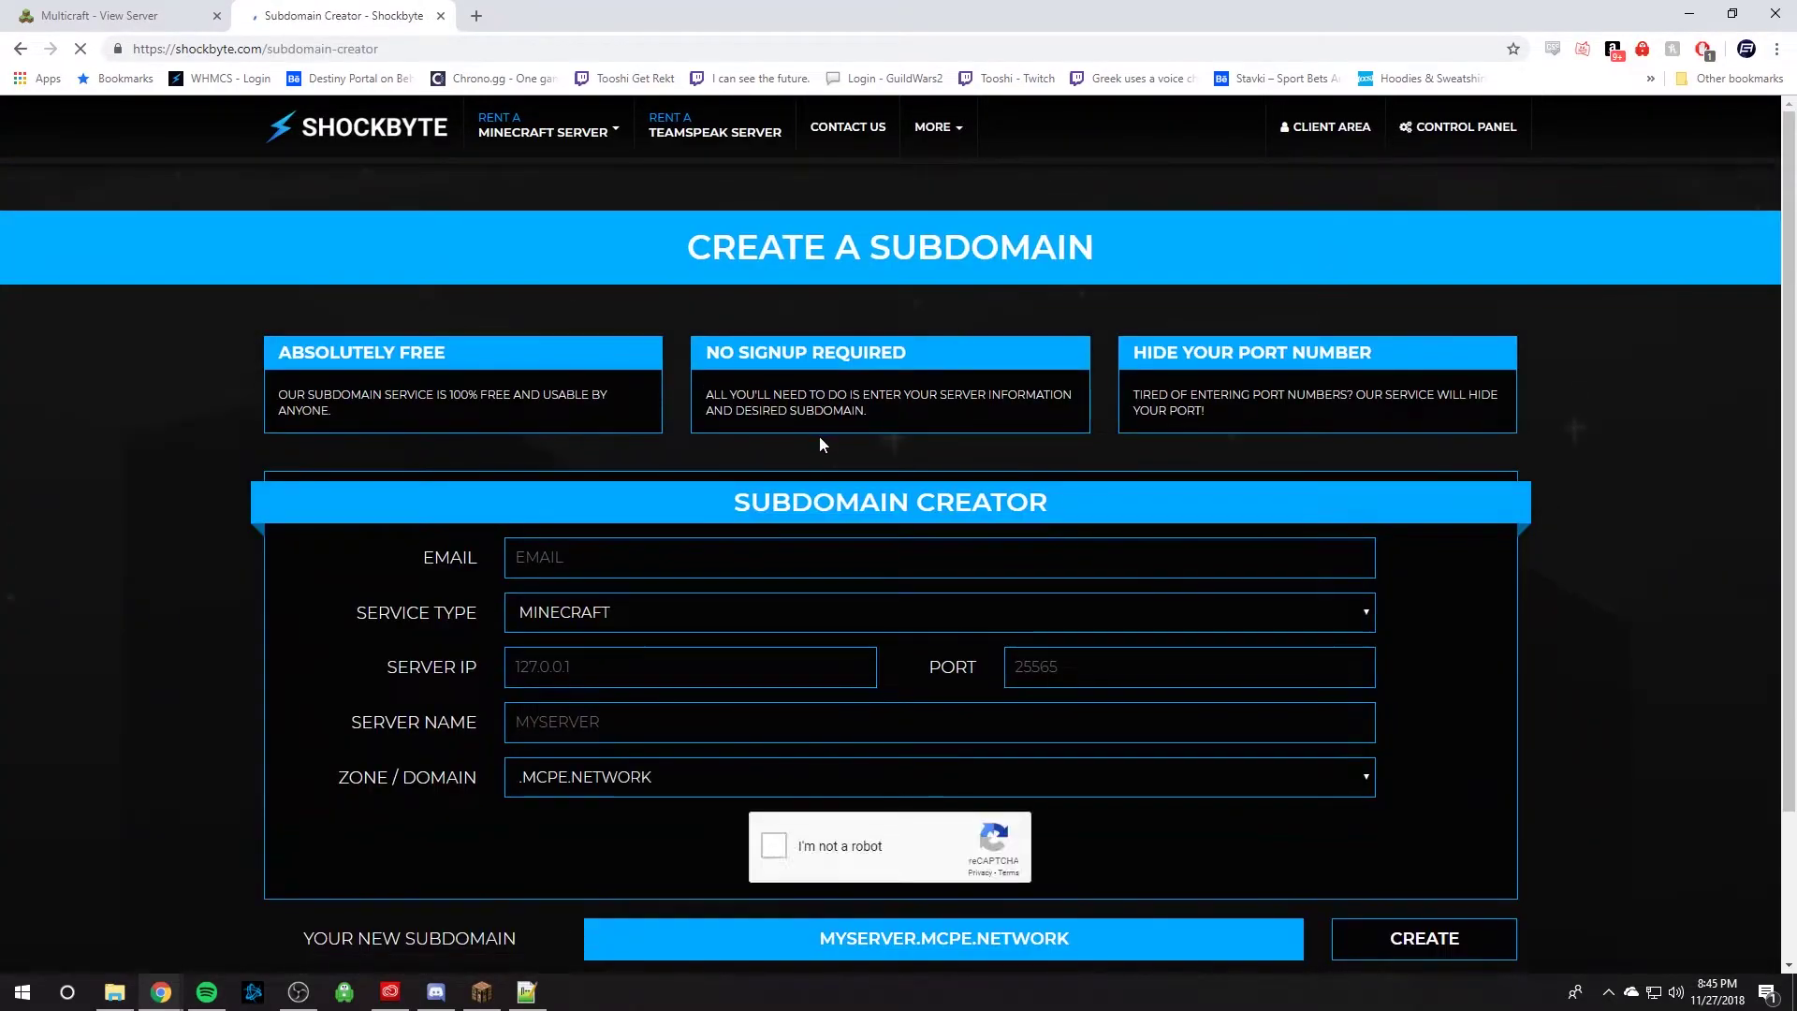
scroll(875, 204, down, 1)
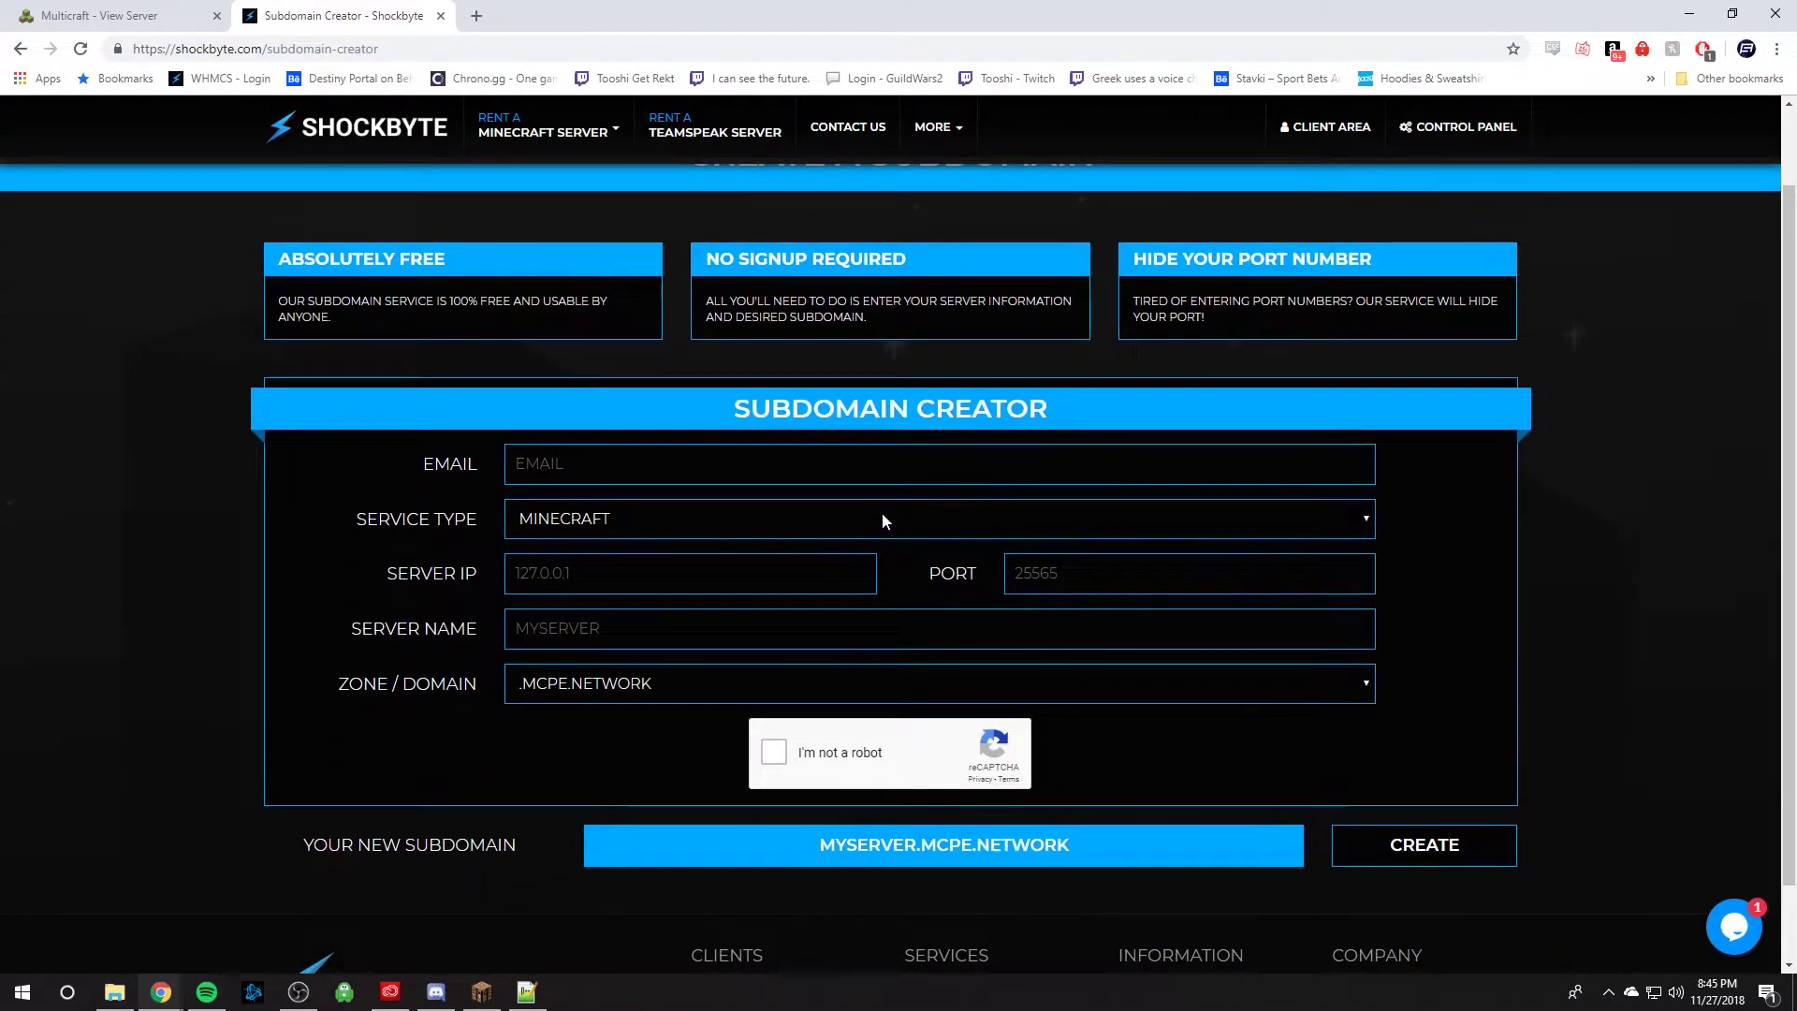
Fill in the contact e-mail field using the saved autofill suggestion.
click(881, 464)
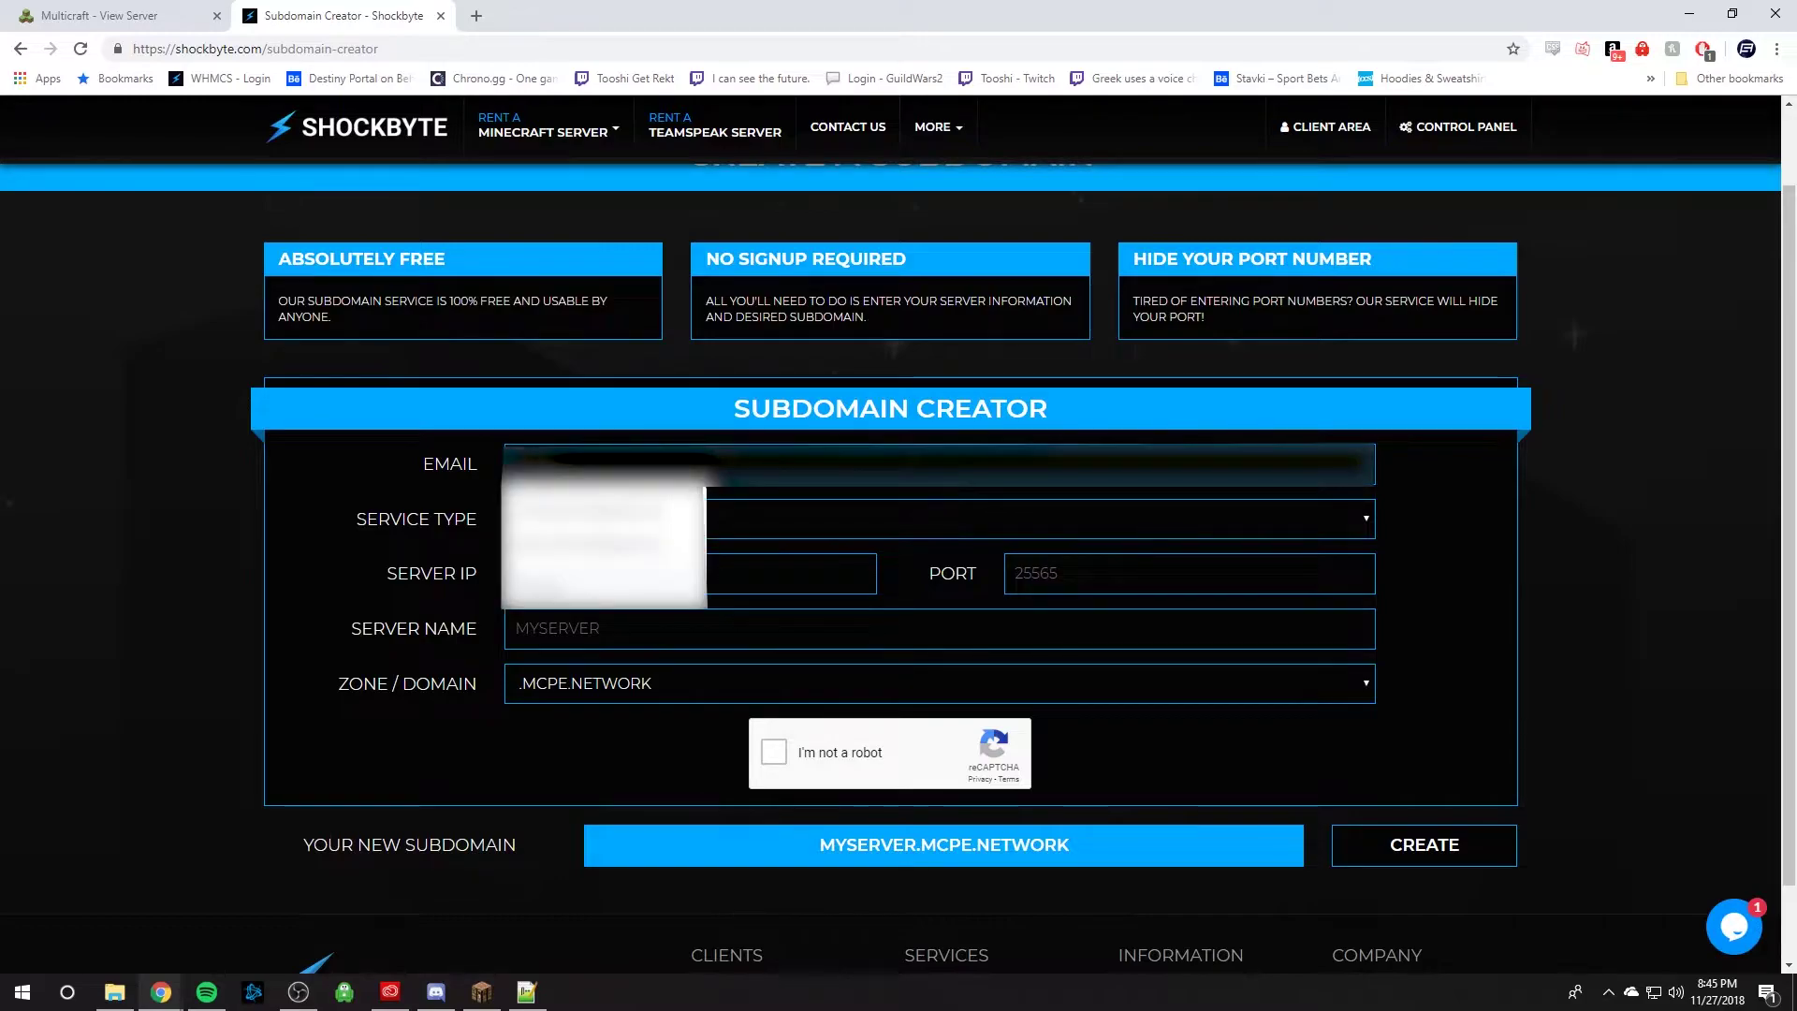
key(Down)
key(Return)
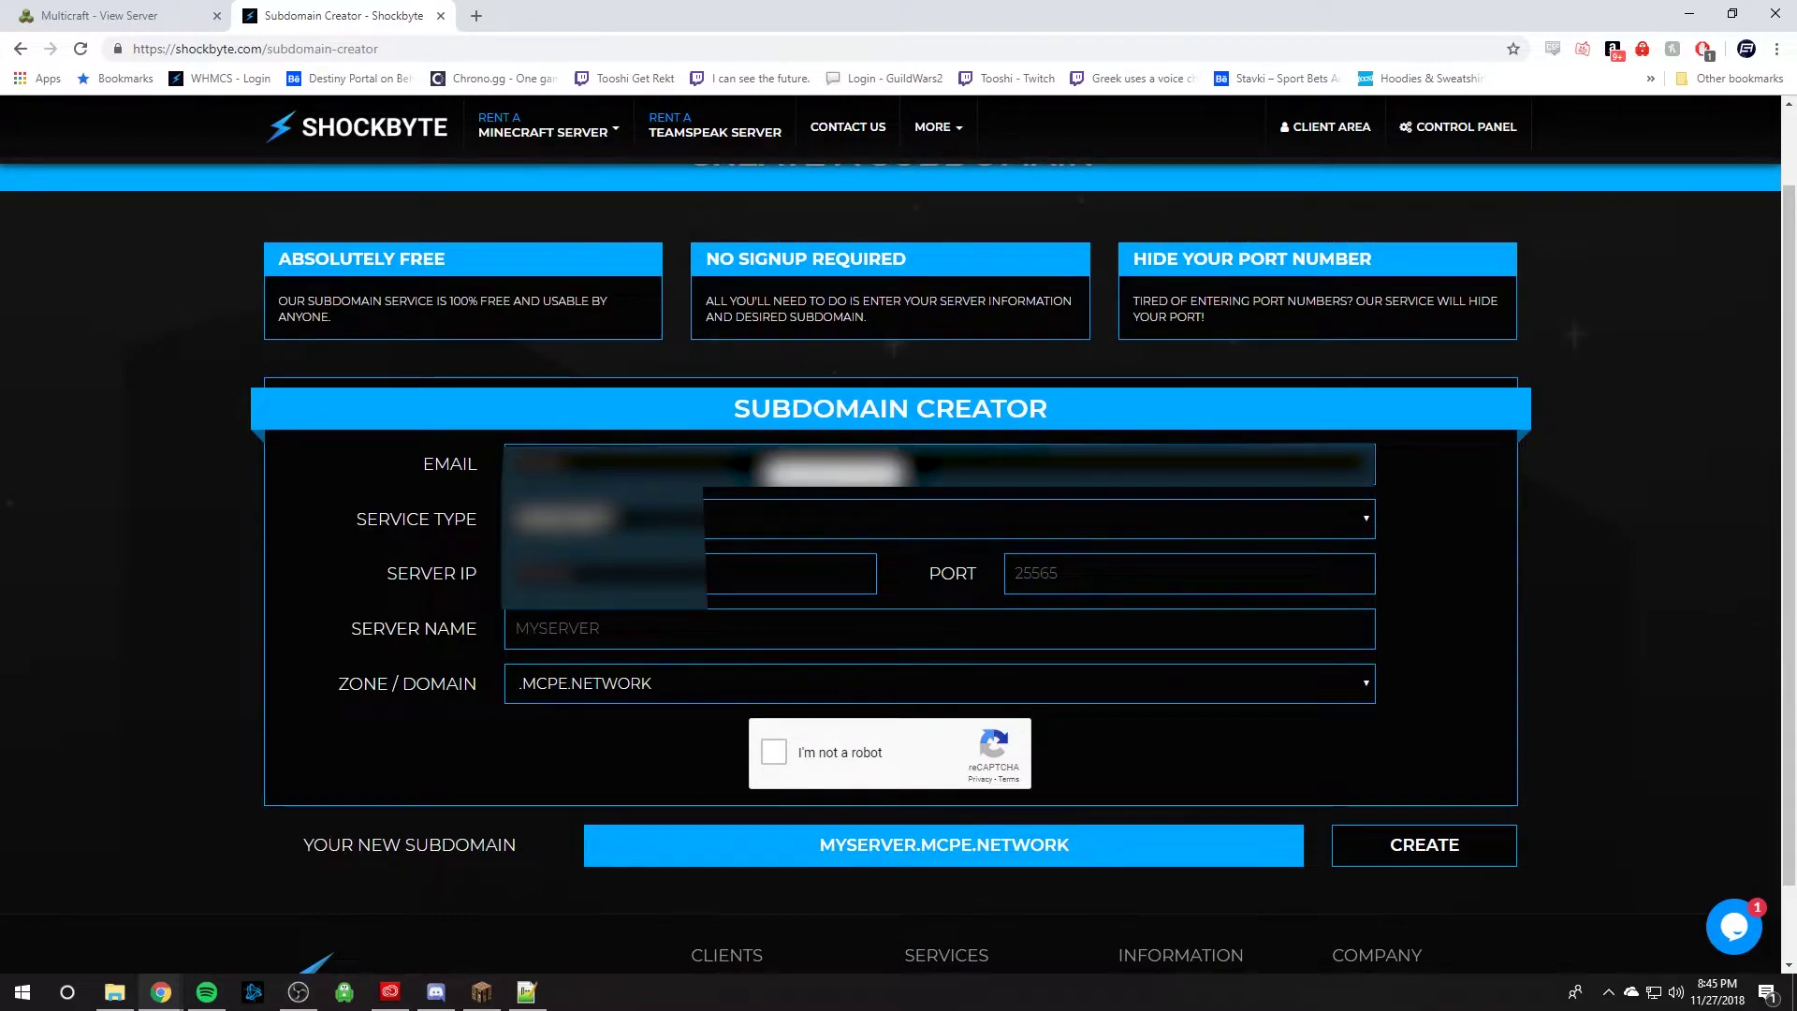
click(786, 463)
key(Down)
key(Return)
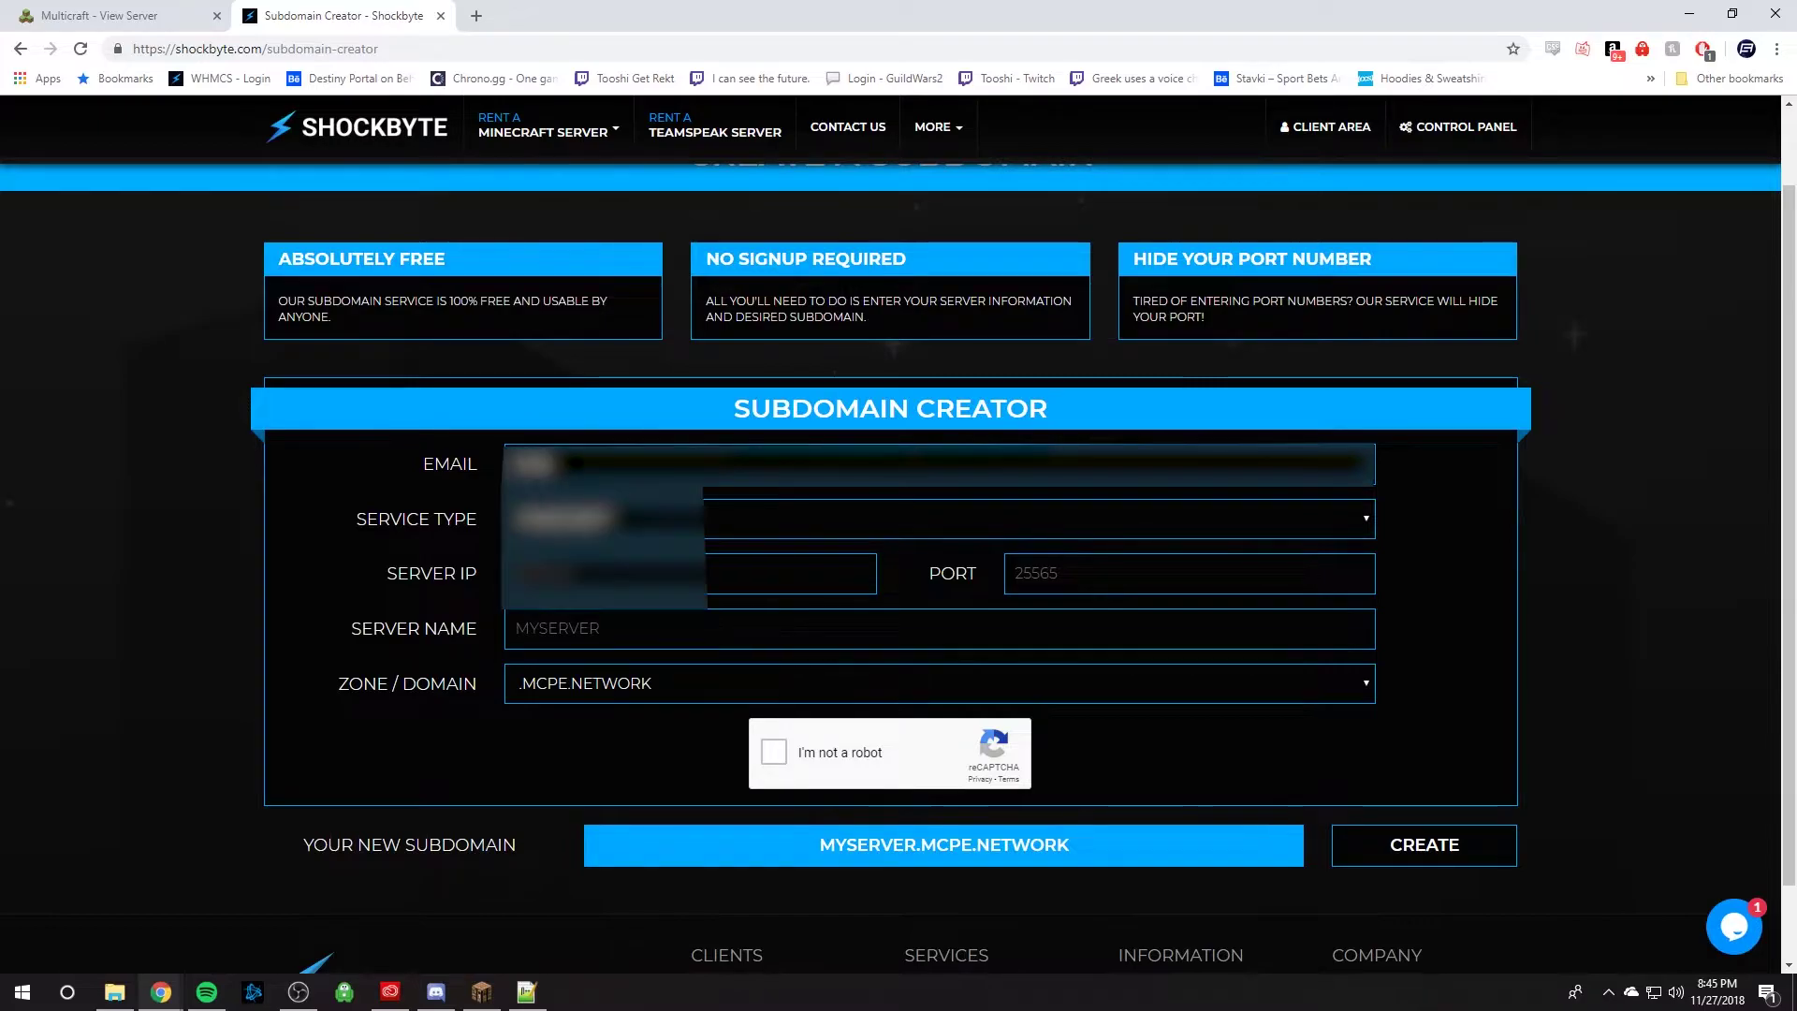
text(@gmail.com)
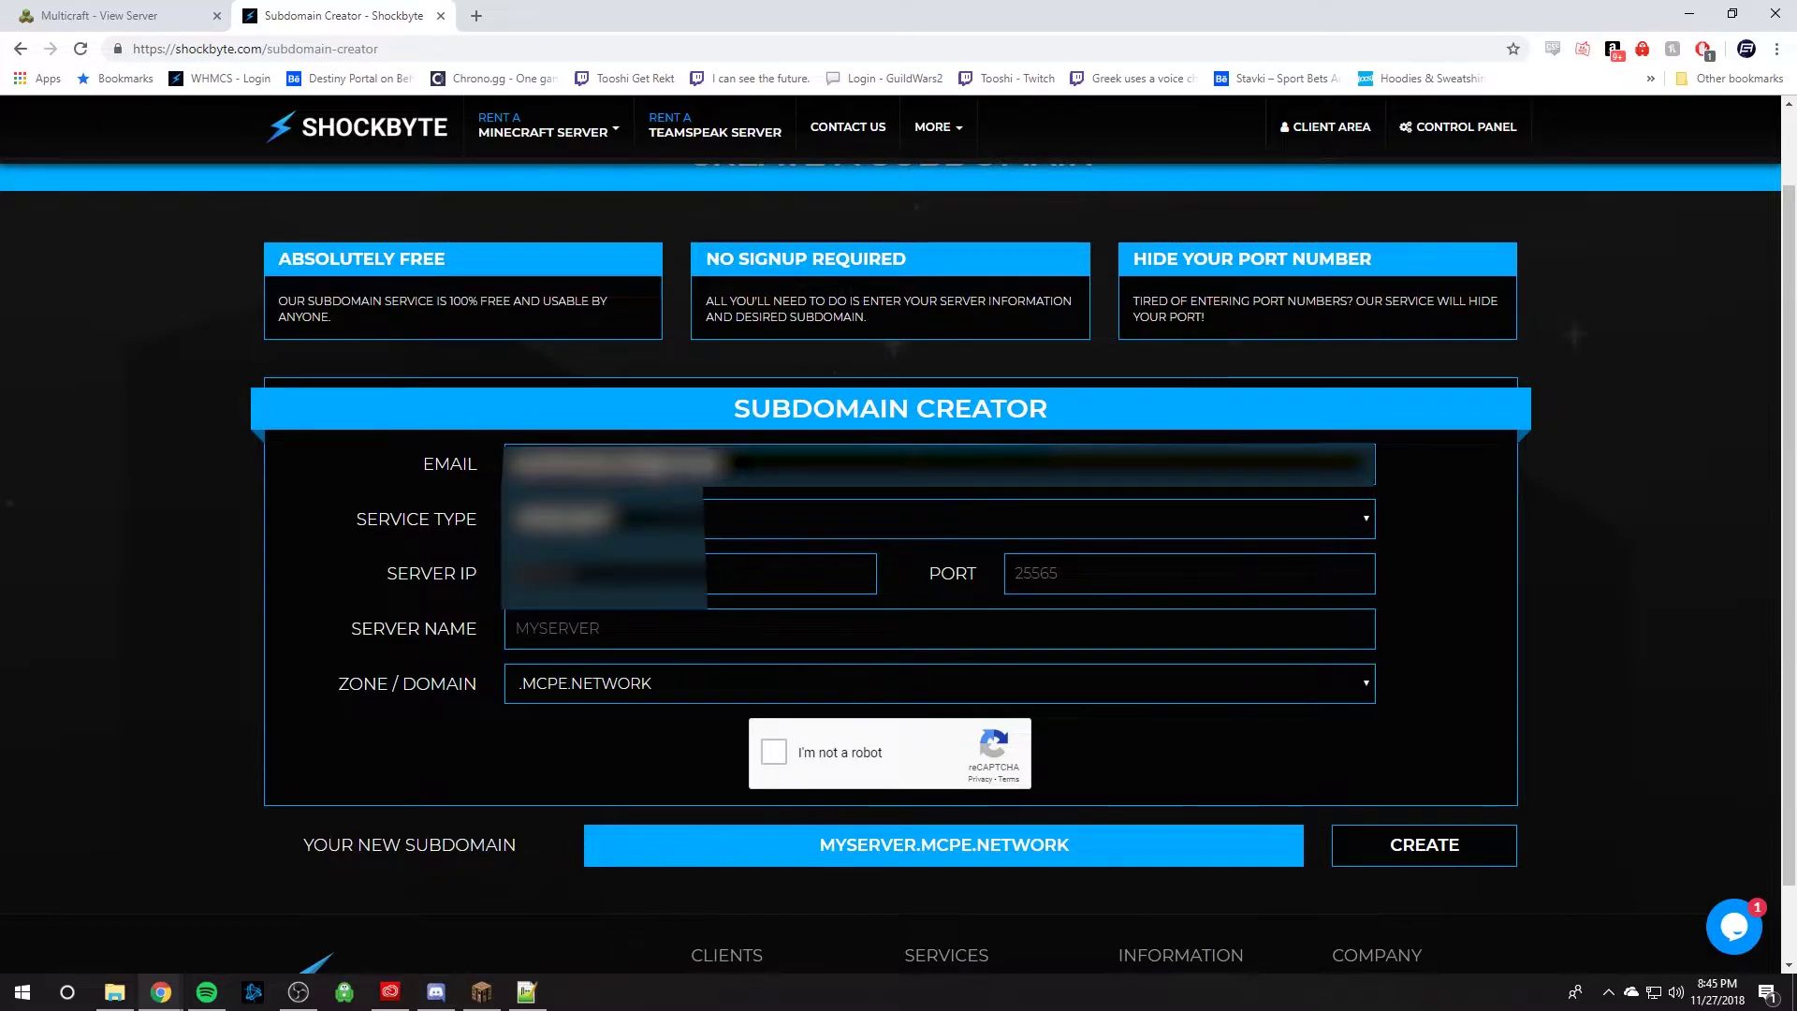
Keep MINECRAFT as the service type and enter server IP 198.100.159.190 without the port.
click(720, 512)
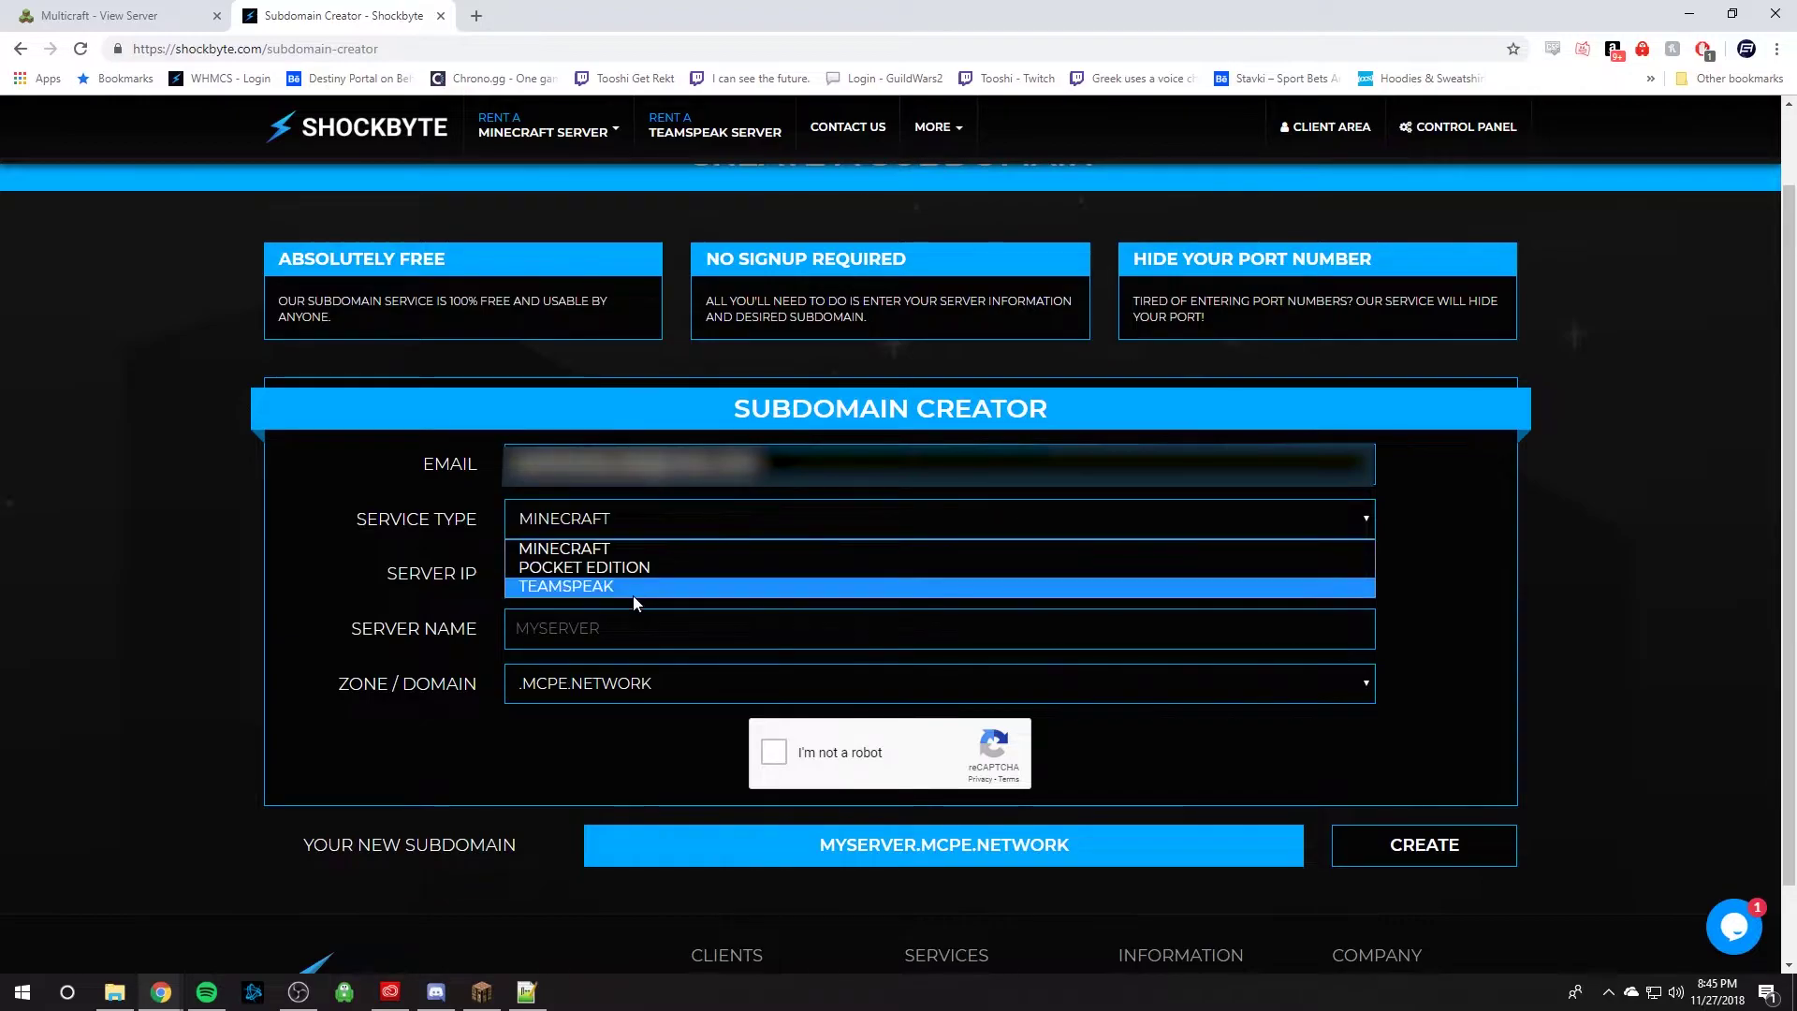
click(650, 549)
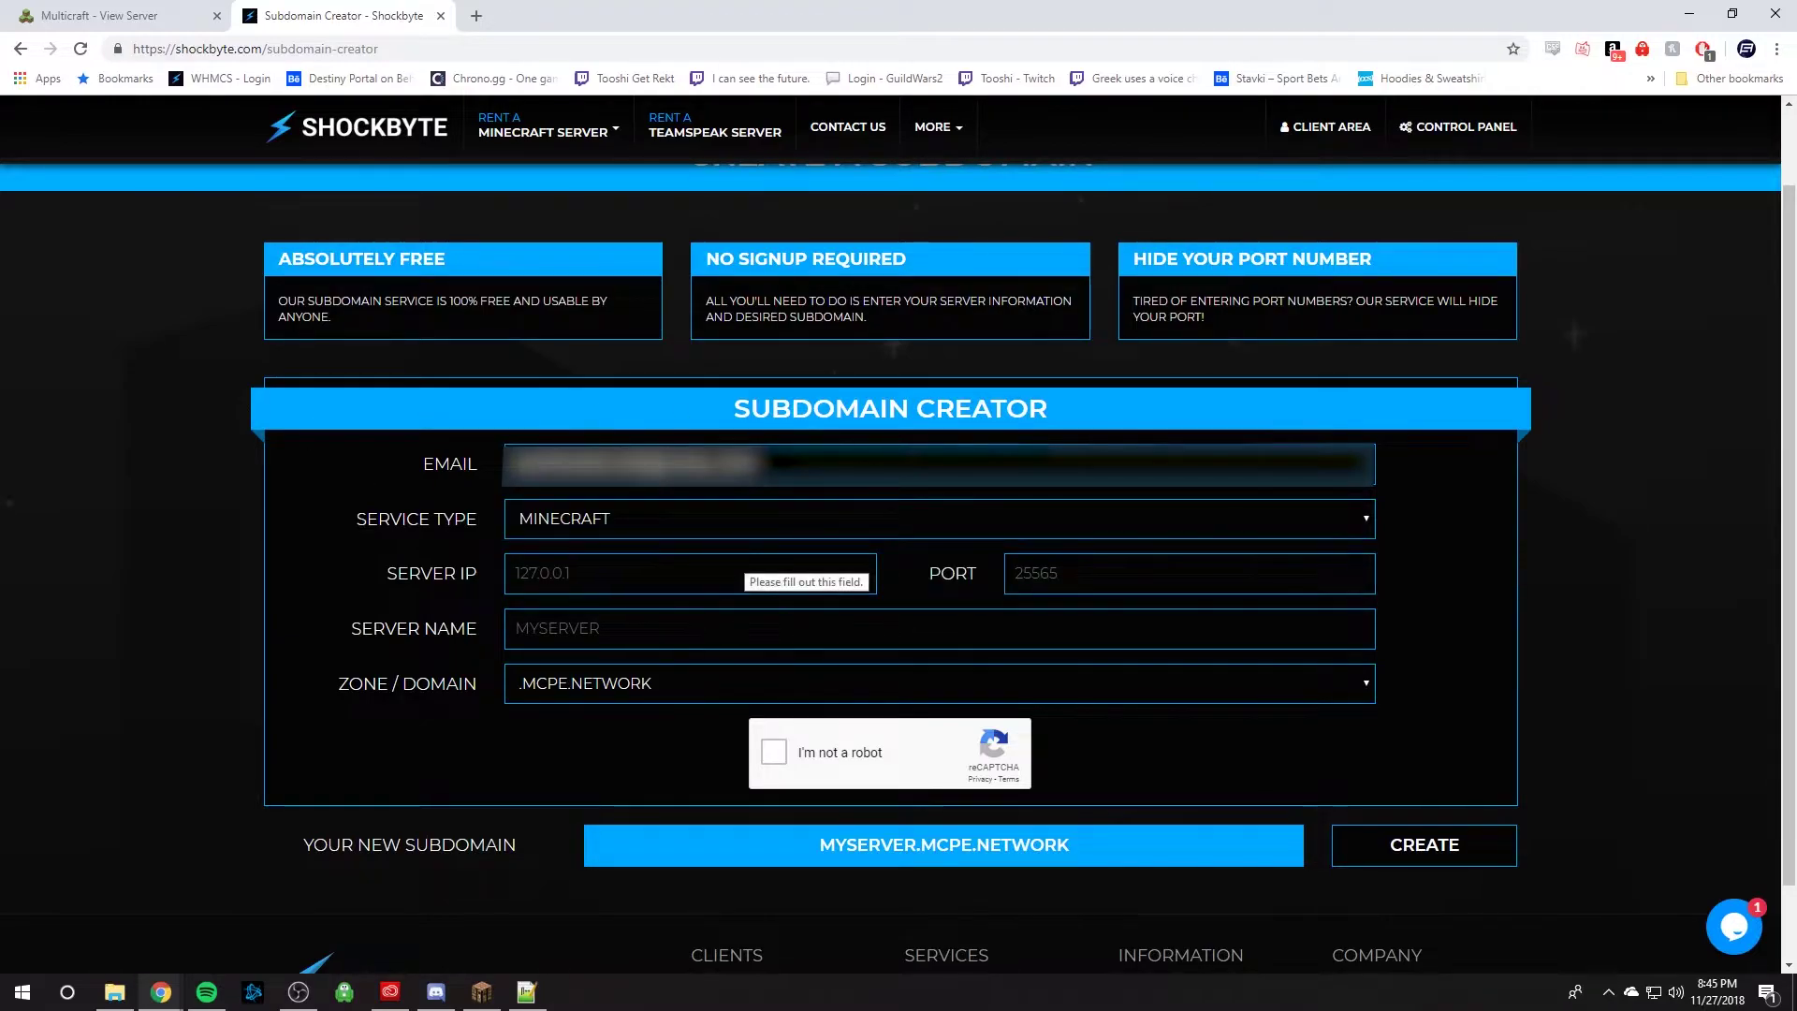
click(735, 563)
text(198.100.159.190:25595)
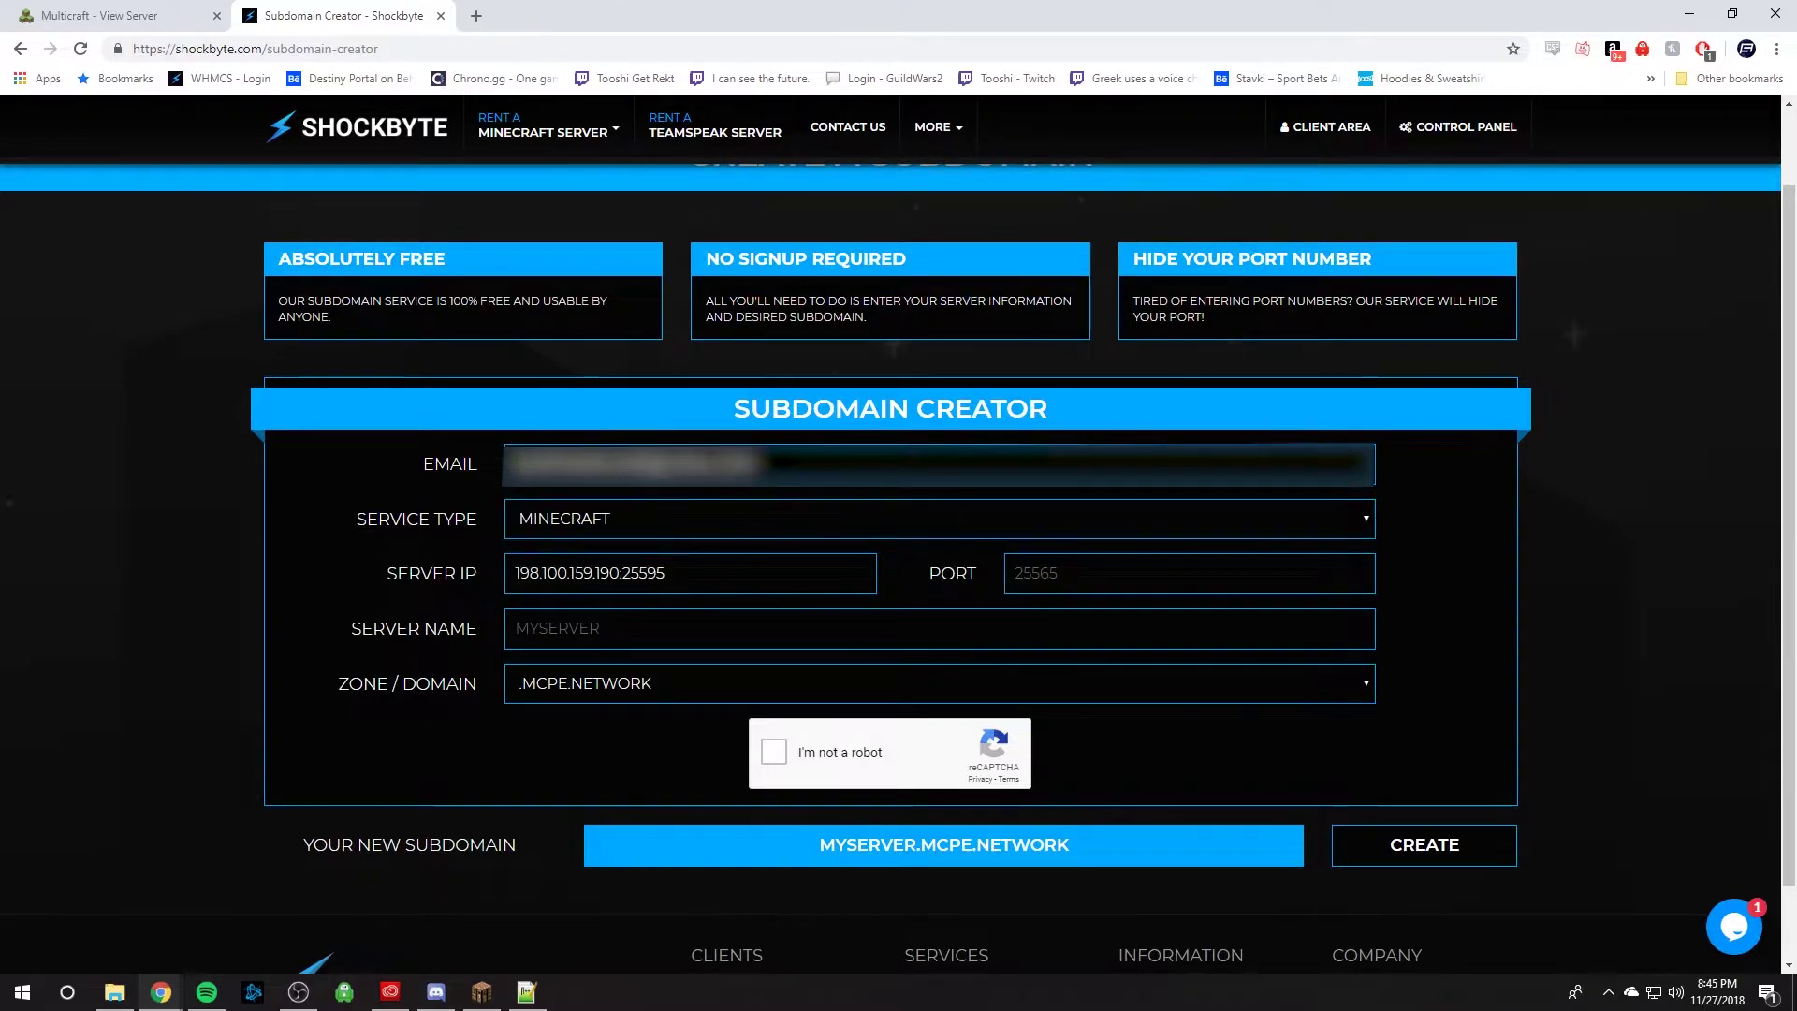
key(shift+Left)
key(shift+Left)
key(shift+Left)
key(shift+Left)
key(shift+Left)
key(shift+Left)
key(BackSpace)
Enter port 25565 and server name SHOCKBYTETUT.
text(25565)
text(SUPER)
key(BackSpace)
key(BackSpace)
key(BackSpace)
key(BackSpace)
key(BackSpace)
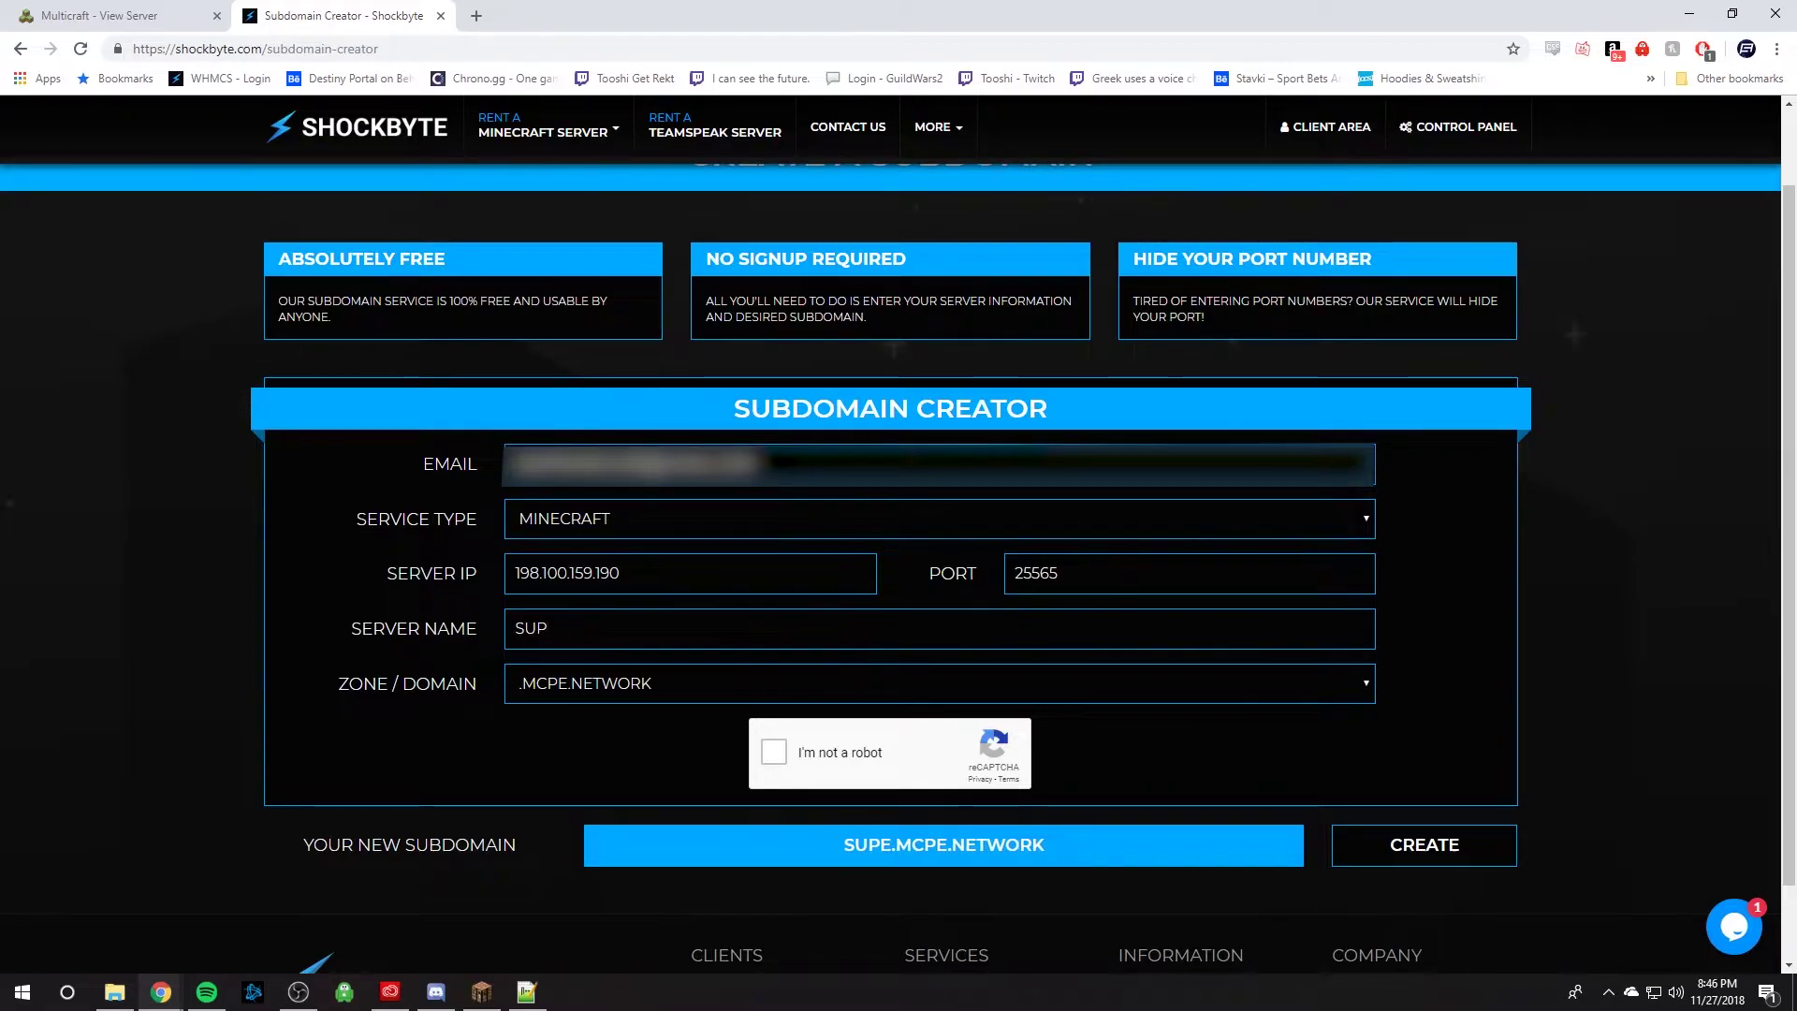
text(SHOCK)
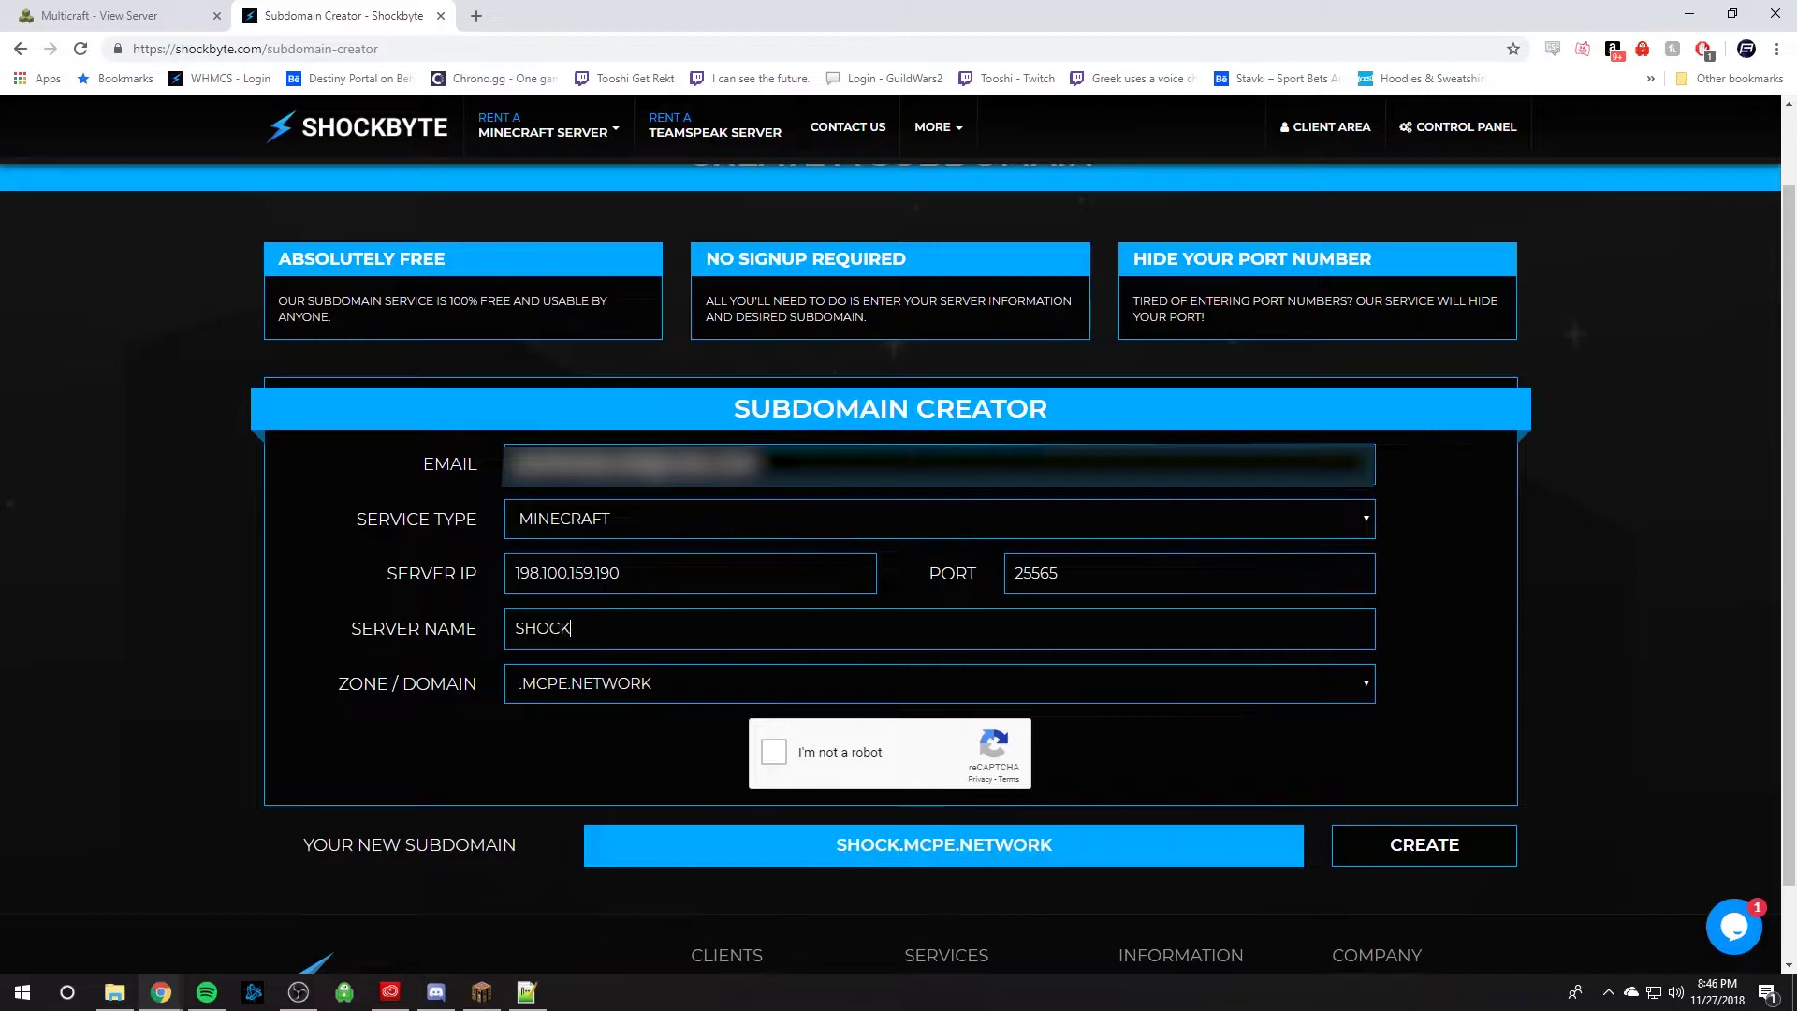
text(BYTET)
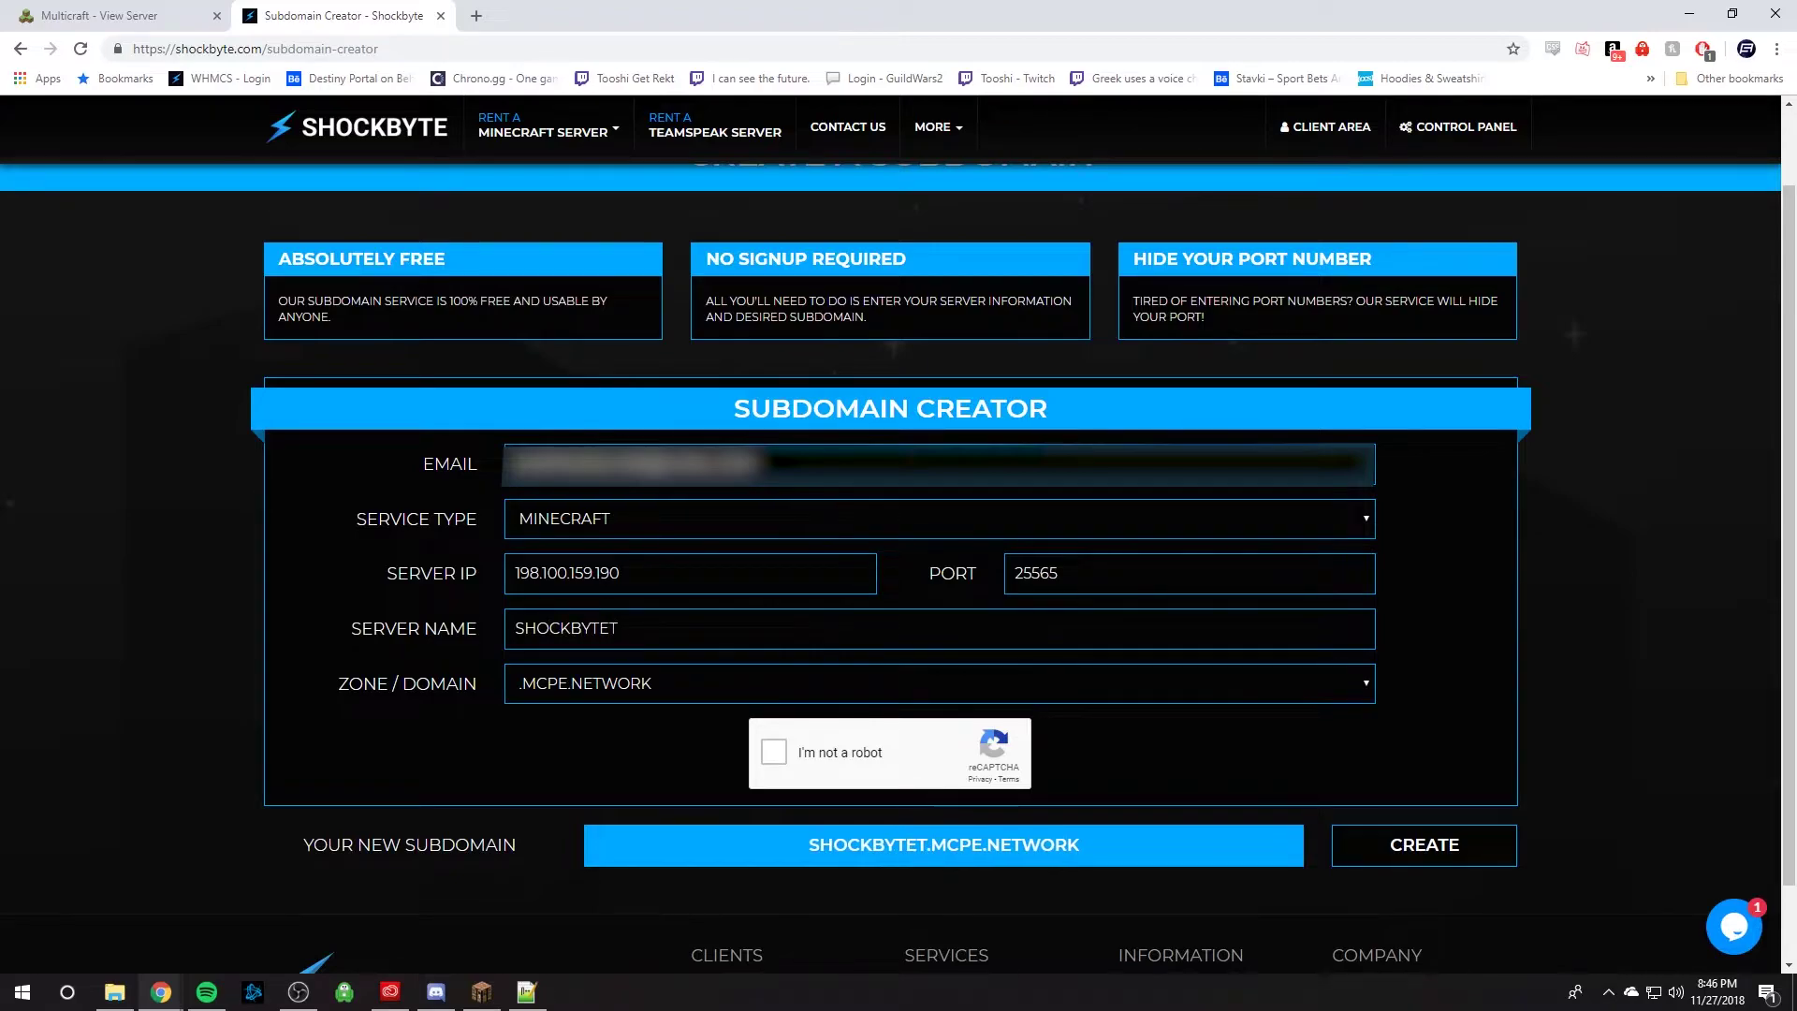
text(UT)
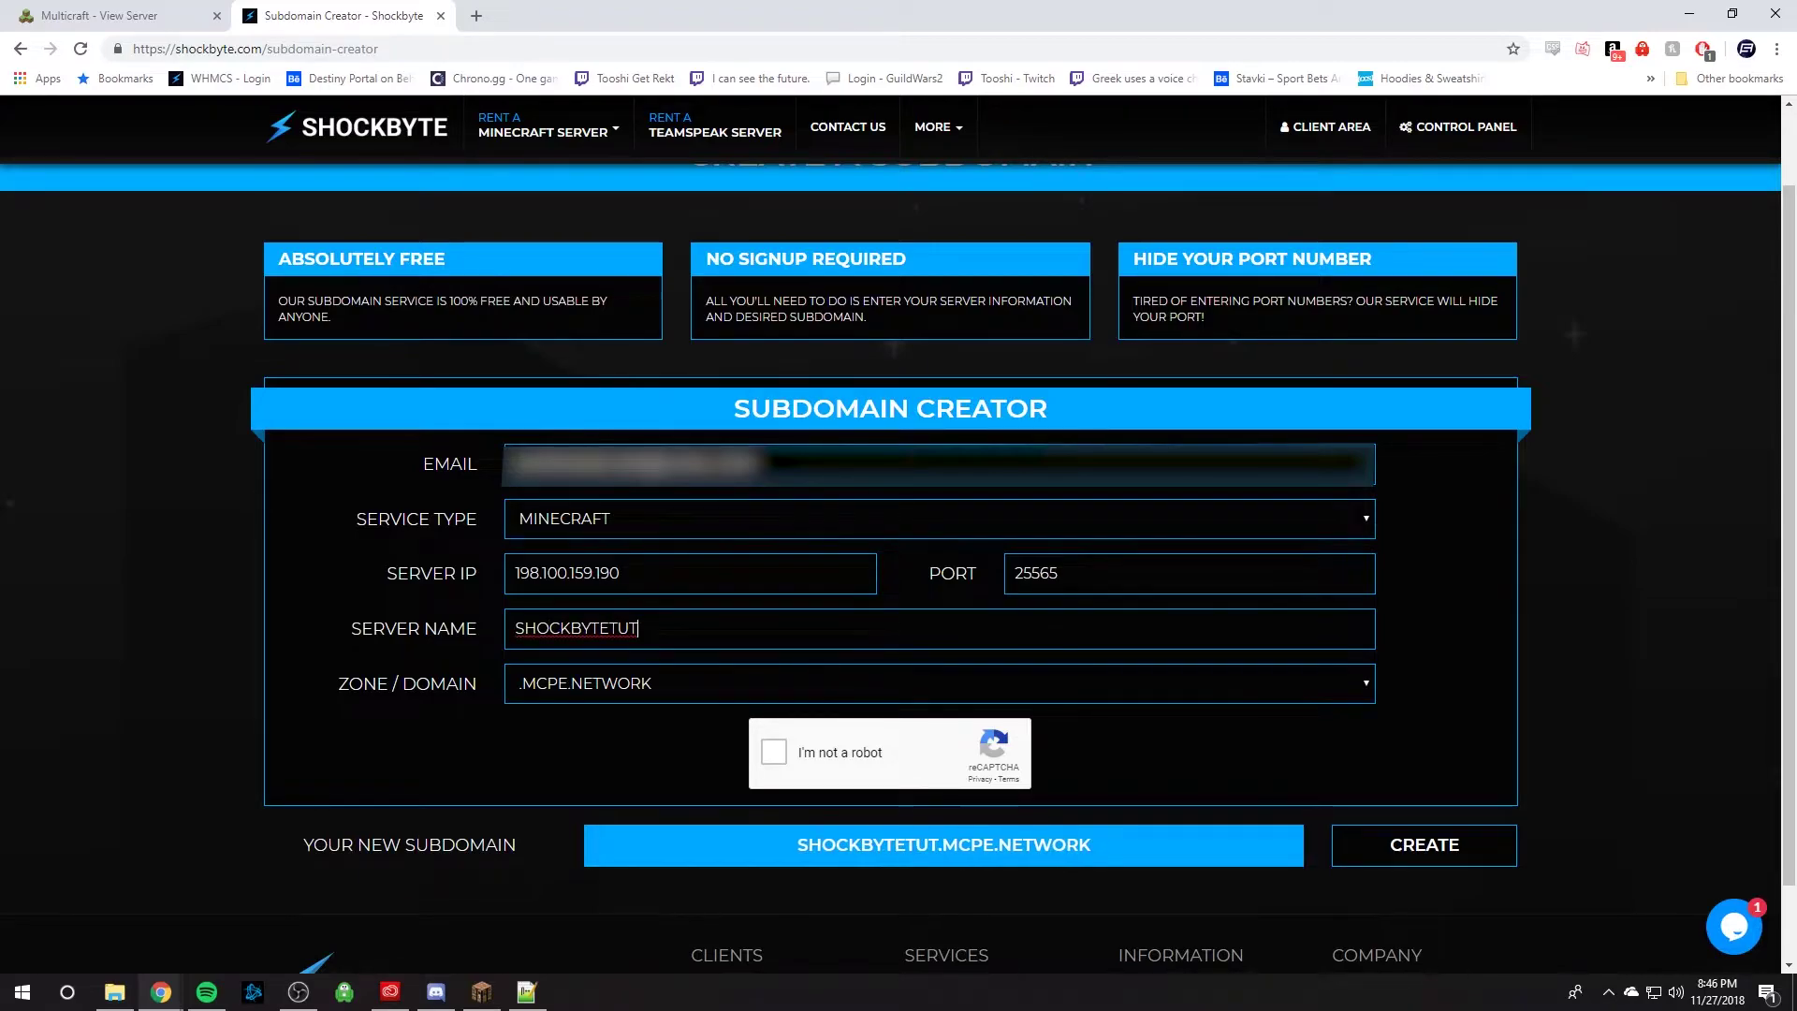
Choose the .MC-SERVER.NET domain and tick the 'I'm not a robot' check.
click(660, 693)
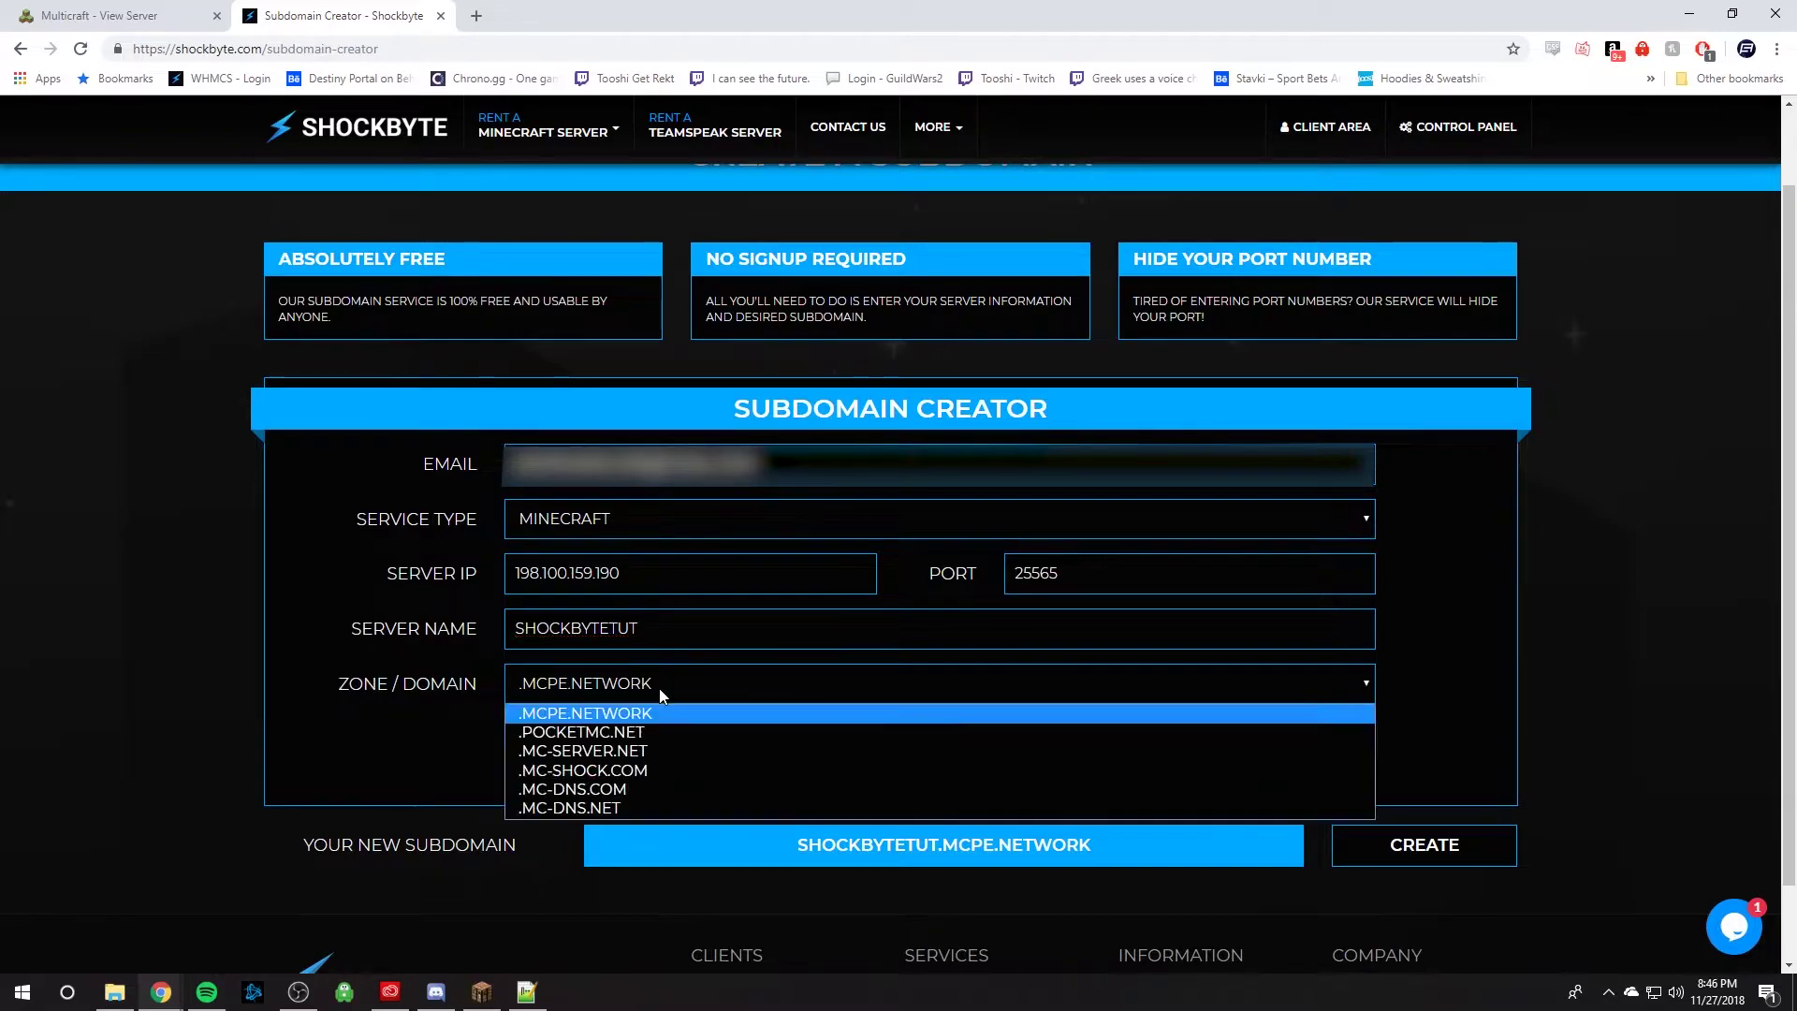
click(655, 749)
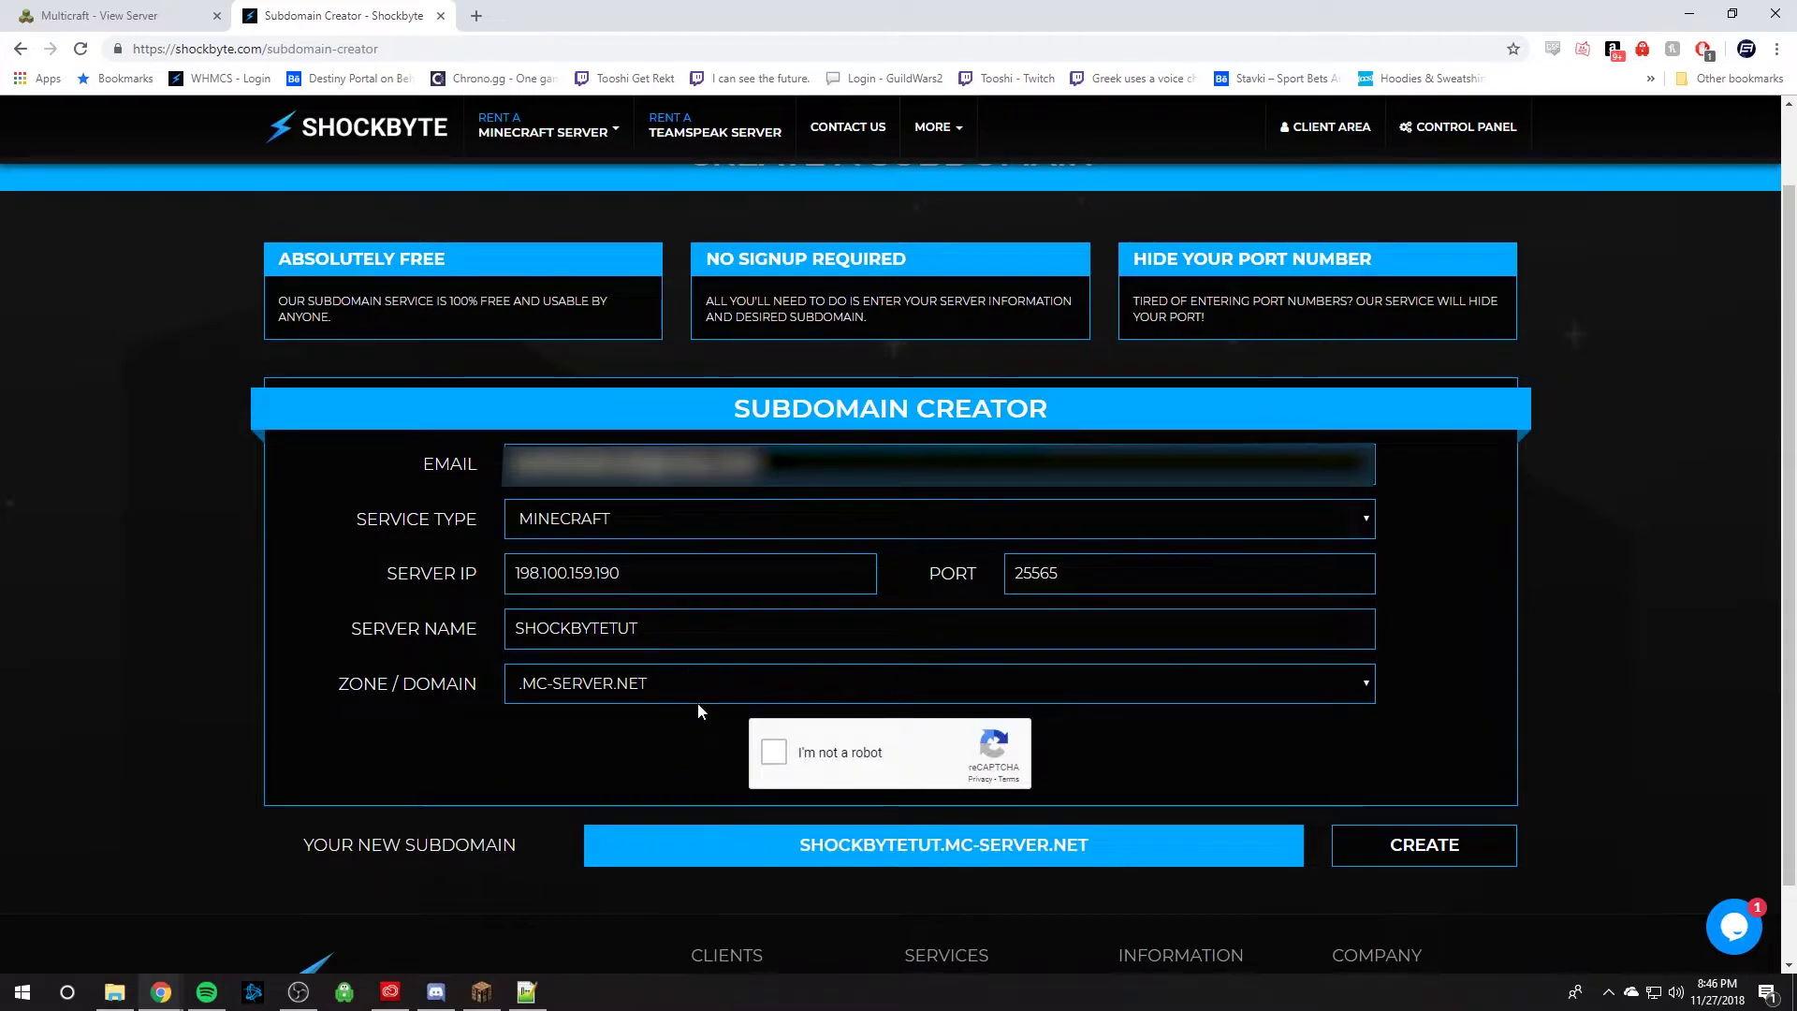
click(760, 748)
Copy the subdomain SHOCKBYTETUT.MC-SERVER.NET and submit the creation request.
mouse_move(772, 845)
mouse_down()
mouse_move(1110, 850)
mouse_move(794, 844)
mouse_up()
right_click(1072, 849)
click(1141, 728)
right_click(821, 848)
click(910, 857)
click(1176, 839)
click(1439, 853)
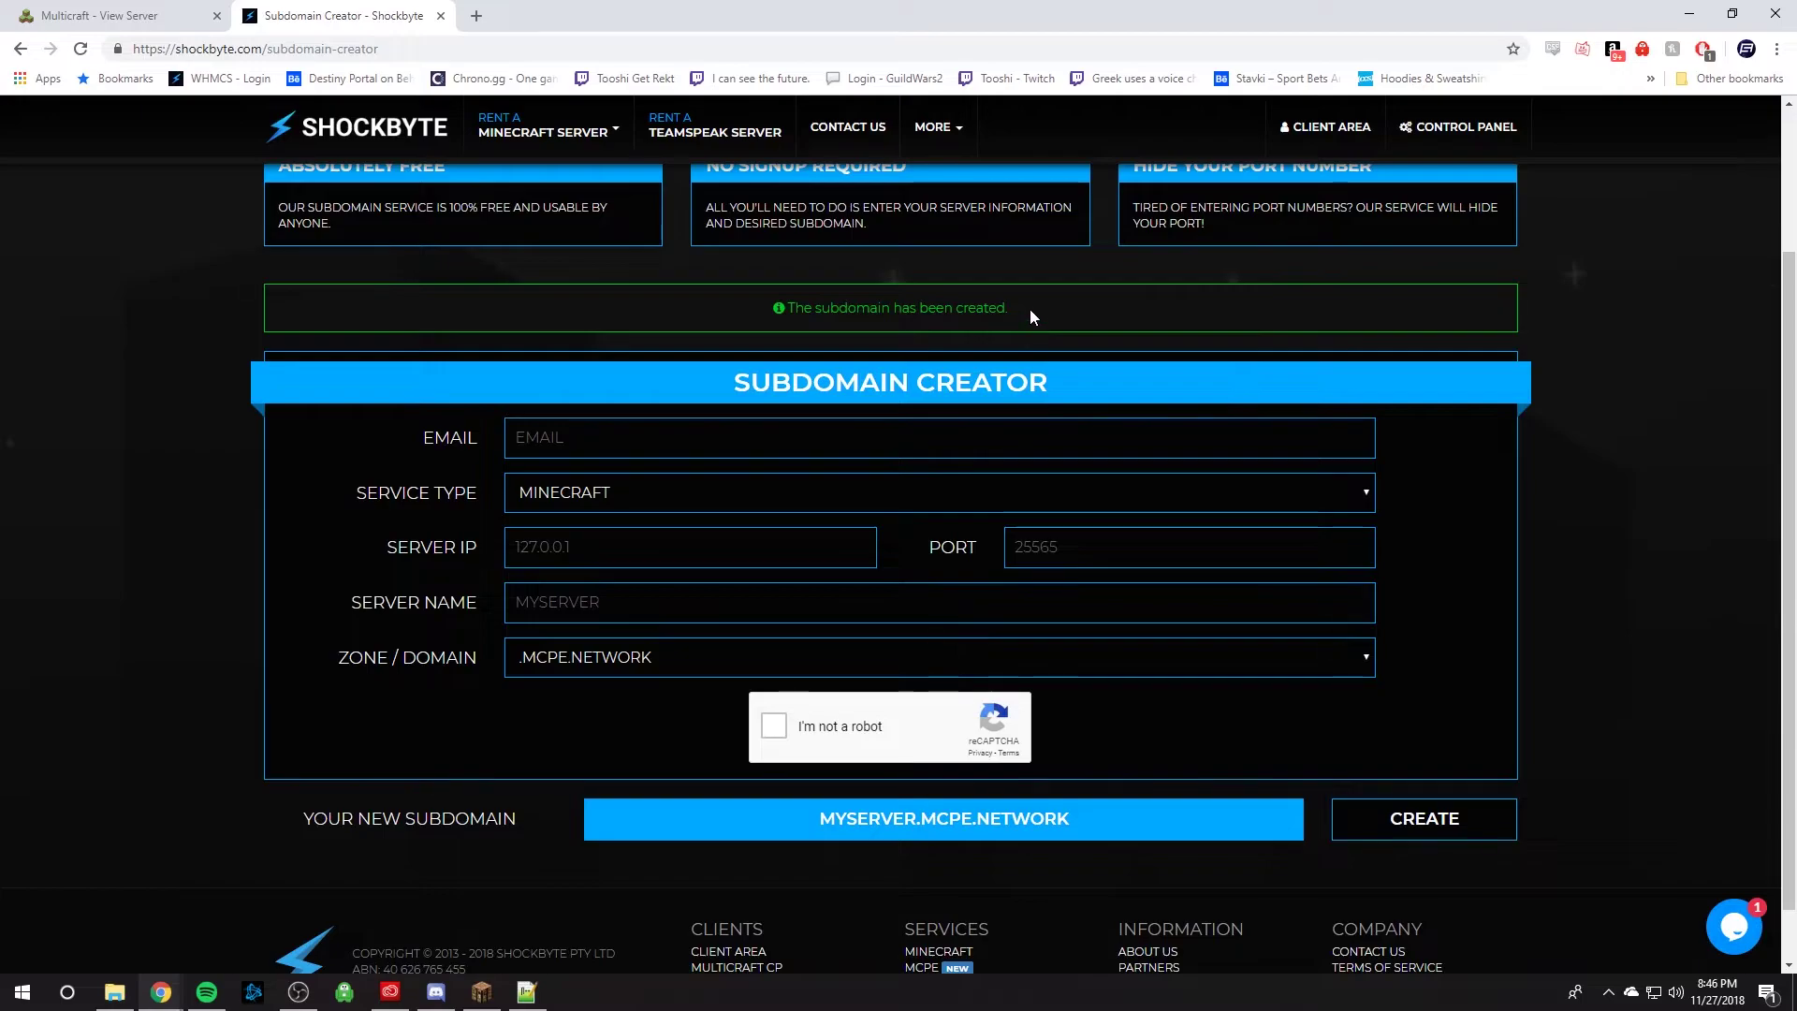
Scroll up to view the 'The subdomain has been created' confirmation.
scroll(1022, 343, up, 1)
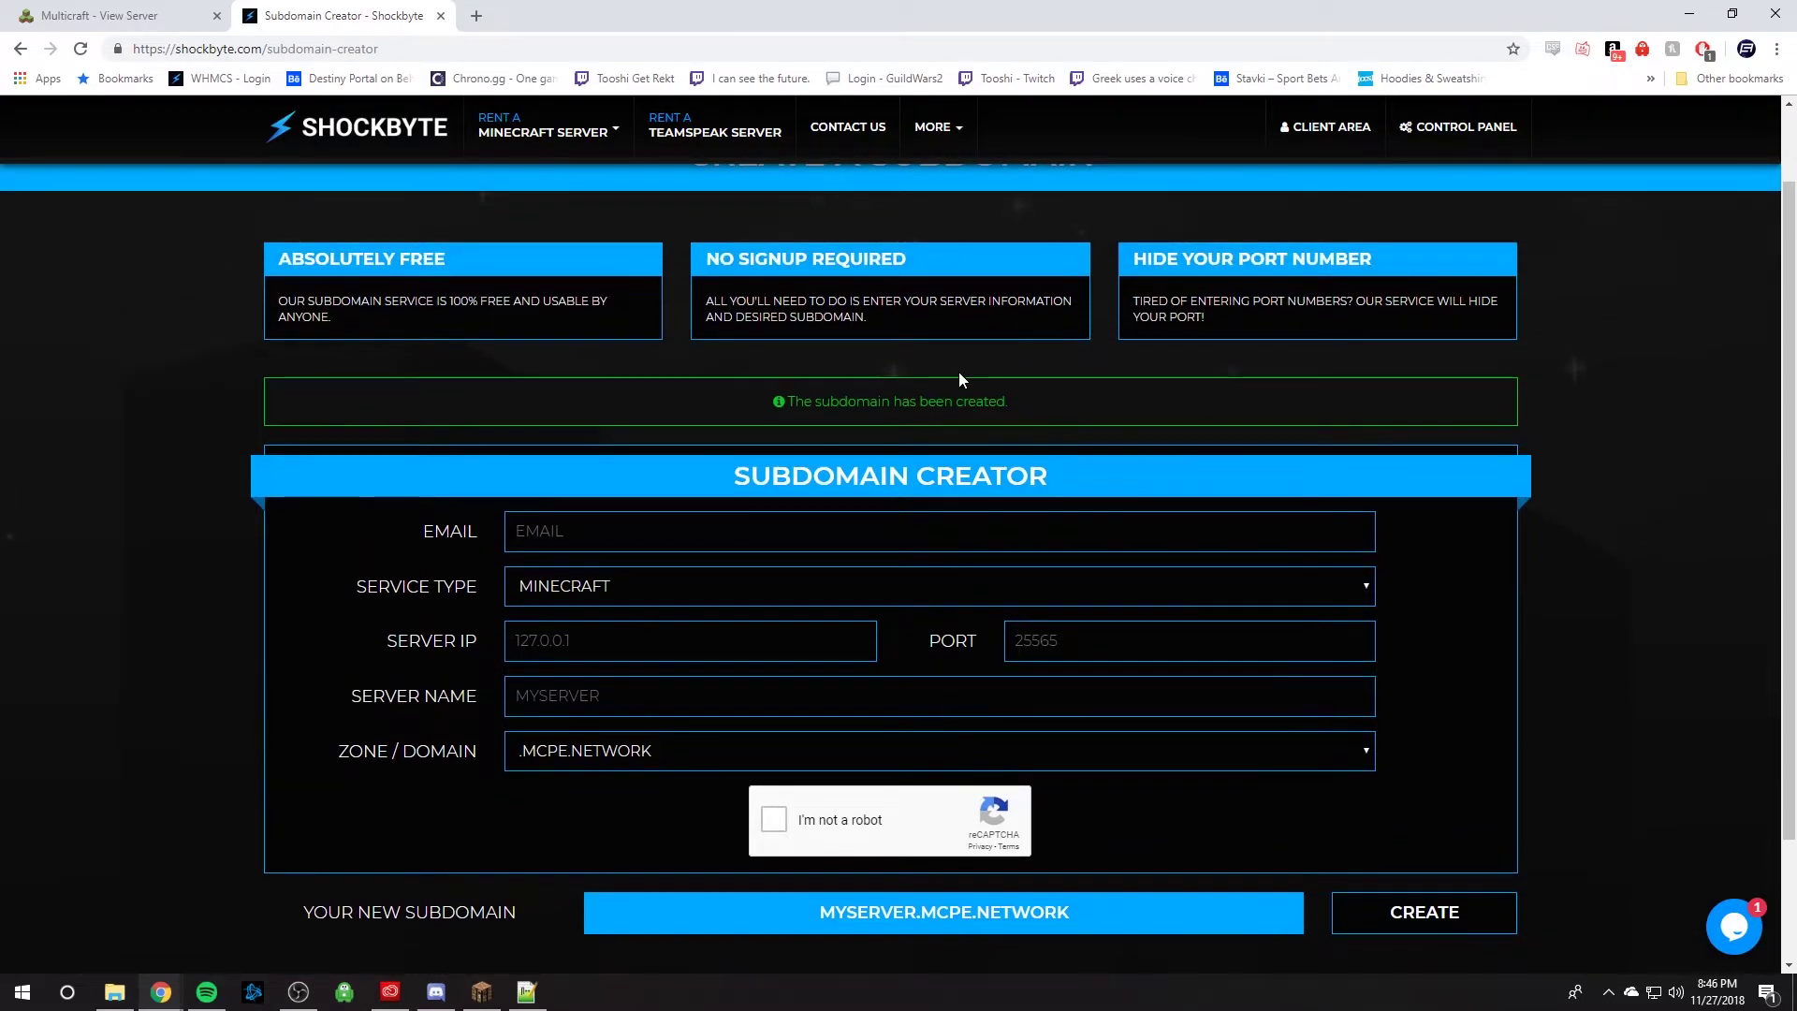